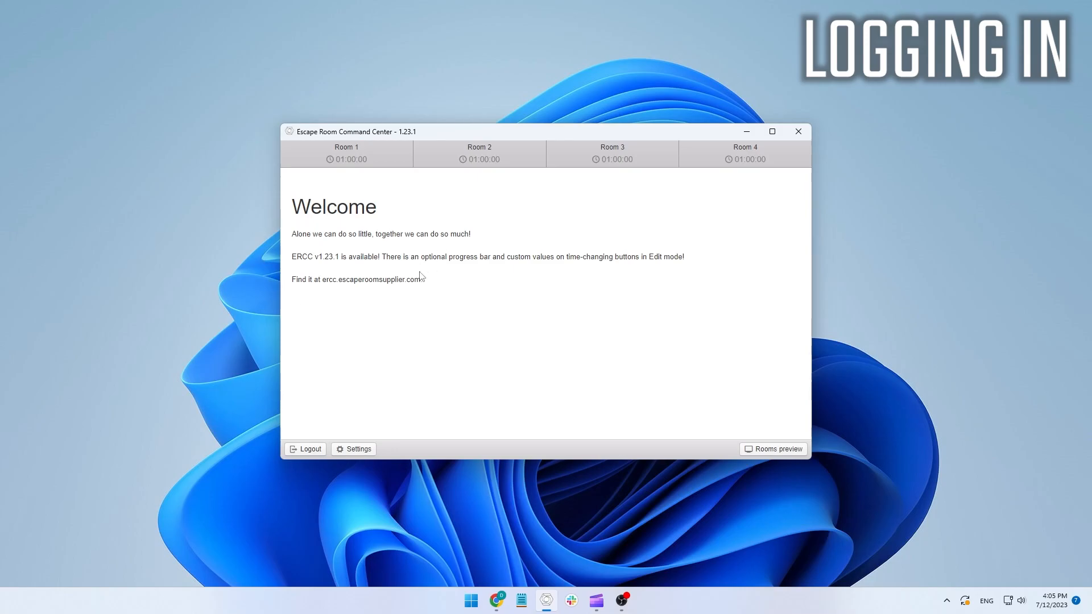
- Open Room 1 and send players the text hint "sample"
{"action": "left_click", "coordinate": [347, 162]}
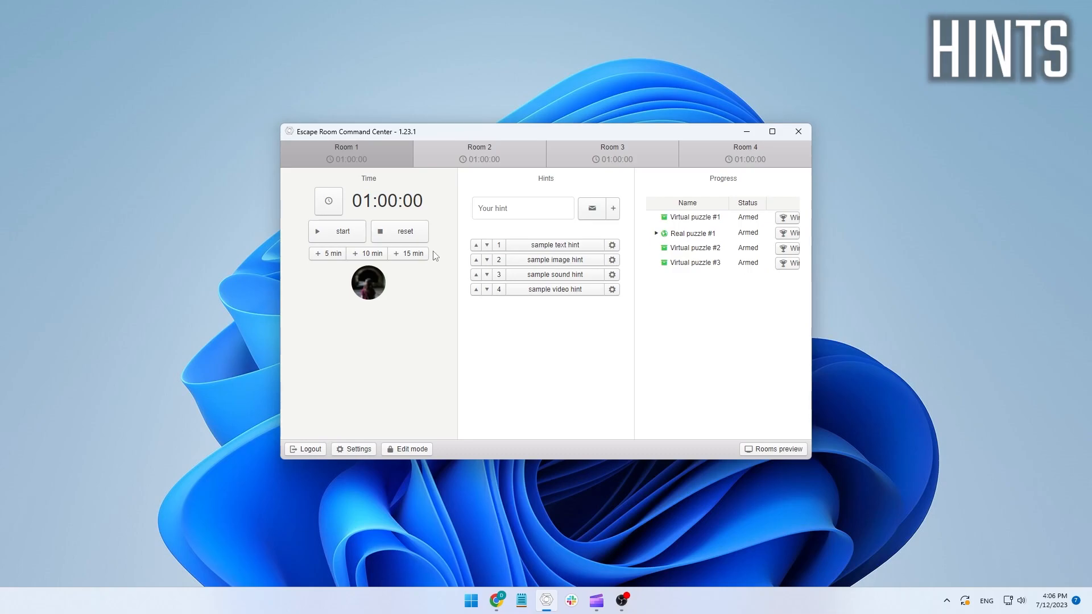
{"action": "left_click", "coordinate": [533, 212]}
{"action": "type", "text": "sam"}
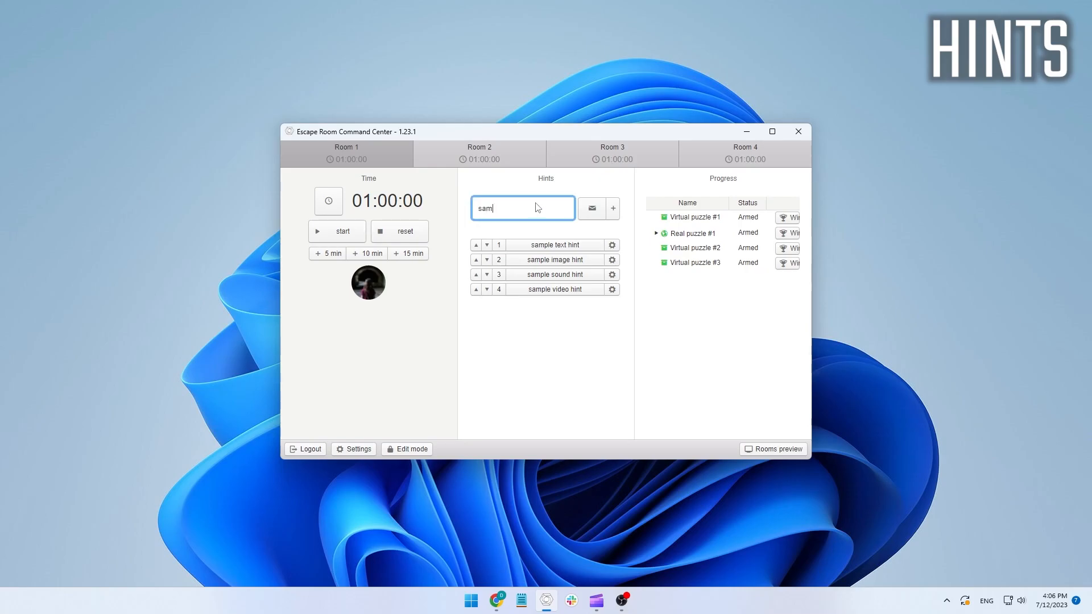
{"action": "type", "text": "ple"}
{"action": "left_click", "coordinate": [592, 208]}
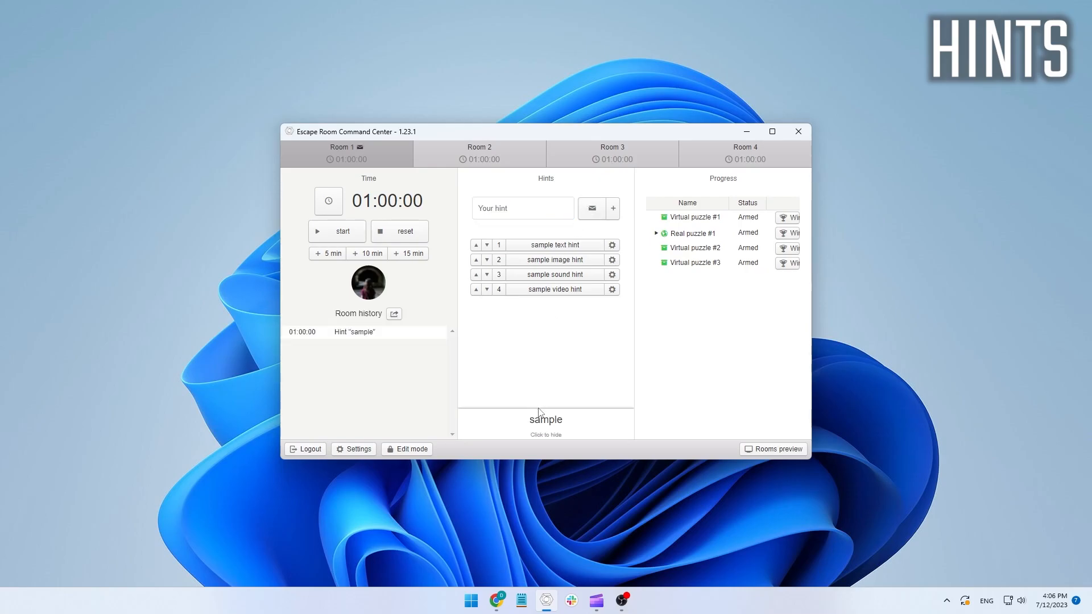
- Add a reusable hint named "sample hint" to Room 1's hint list and try out its reordering control
{"action": "left_click", "coordinate": [523, 207]}
{"action": "type", "text": "sample hint"}
{"action": "left_click", "coordinate": [613, 208]}
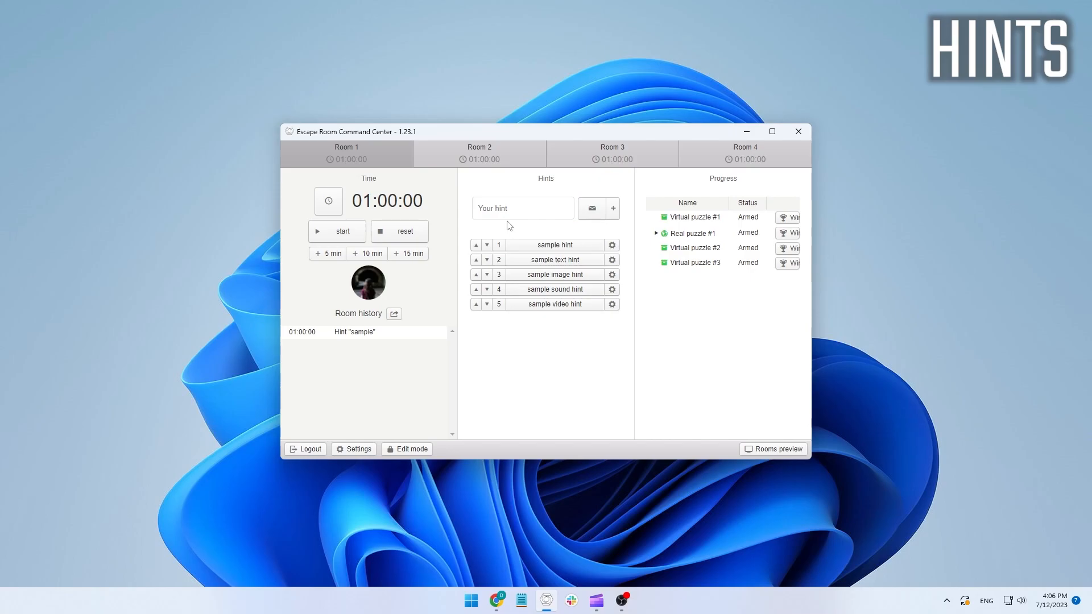
{"action": "left_click", "coordinate": [487, 245]}
- Attach an image to "sample hint", and test the hint by sending it and hiding it again
{"action": "left_click", "coordinate": [612, 245]}
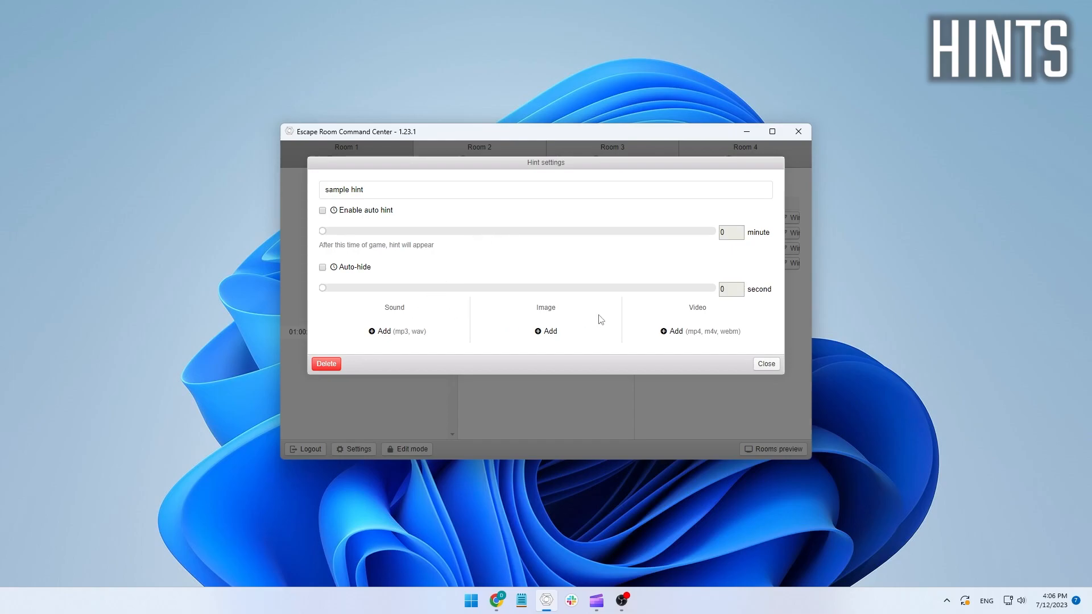
{"action": "left_click", "coordinate": [549, 332]}
{"action": "left_click", "coordinate": [484, 265]}
{"action": "double_click", "coordinate": [484, 265]}
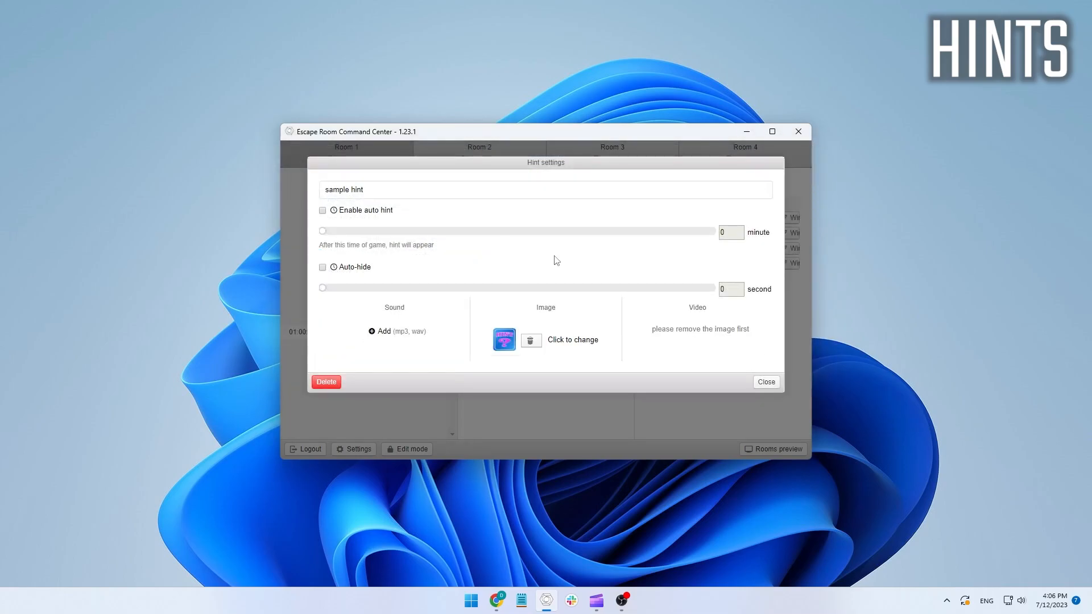
{"action": "left_click", "coordinate": [766, 382]}
{"action": "left_click", "coordinate": [577, 247]}
{"action": "left_click", "coordinate": [558, 432]}
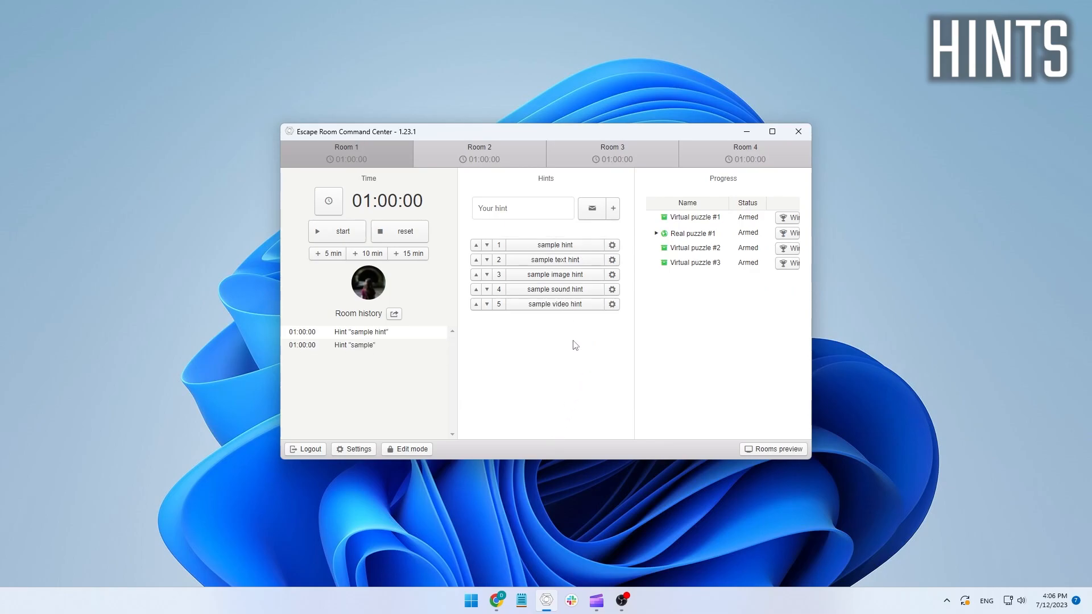
- Set "sample hint" to appear automatically after 5 minutes of game time and auto-hide after 42 seconds
{"action": "left_click", "coordinate": [612, 245]}
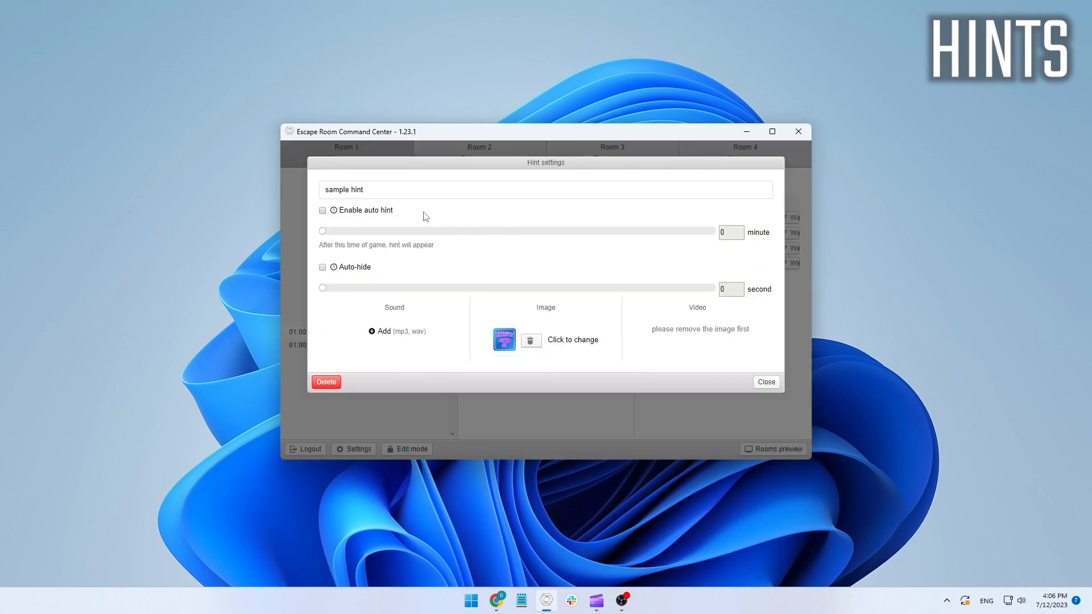
{"action": "left_click", "coordinate": [322, 210]}
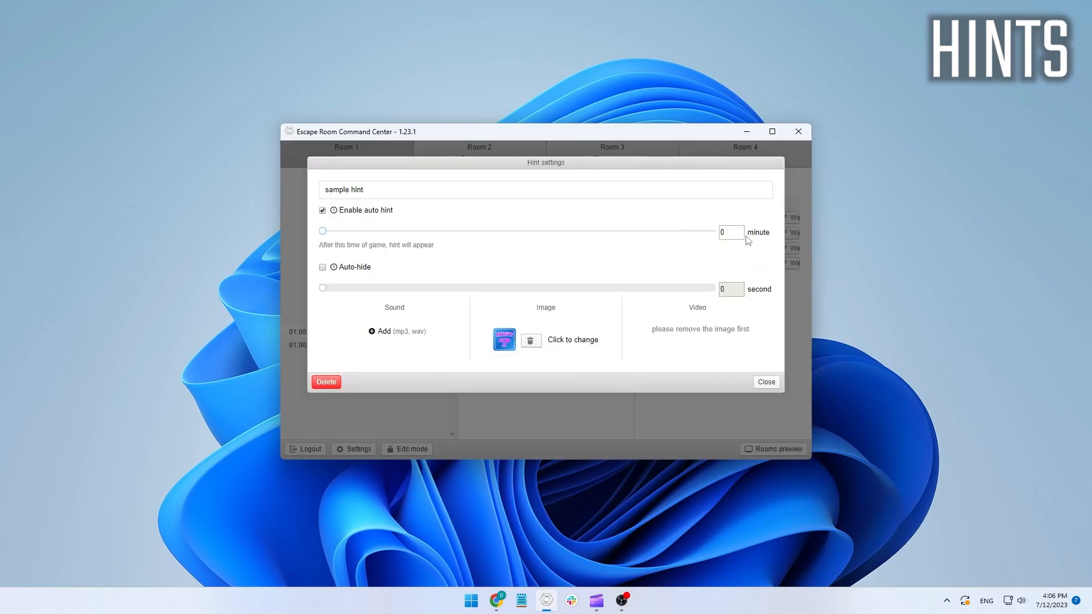
{"action": "double_click", "coordinate": [725, 238]}
{"action": "type", "text": "5"}
{"action": "left_click", "coordinate": [323, 268]}
{"action": "left_click_drag", "start_coordinate": [323, 288], "coordinate": [377, 287]}
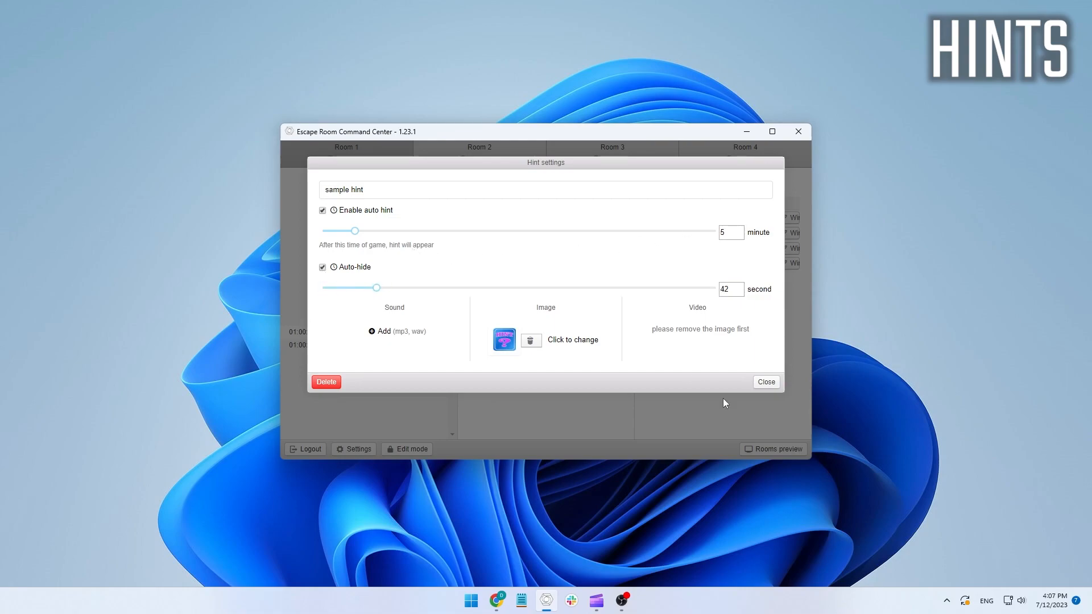
{"action": "left_click", "coordinate": [766, 382]}
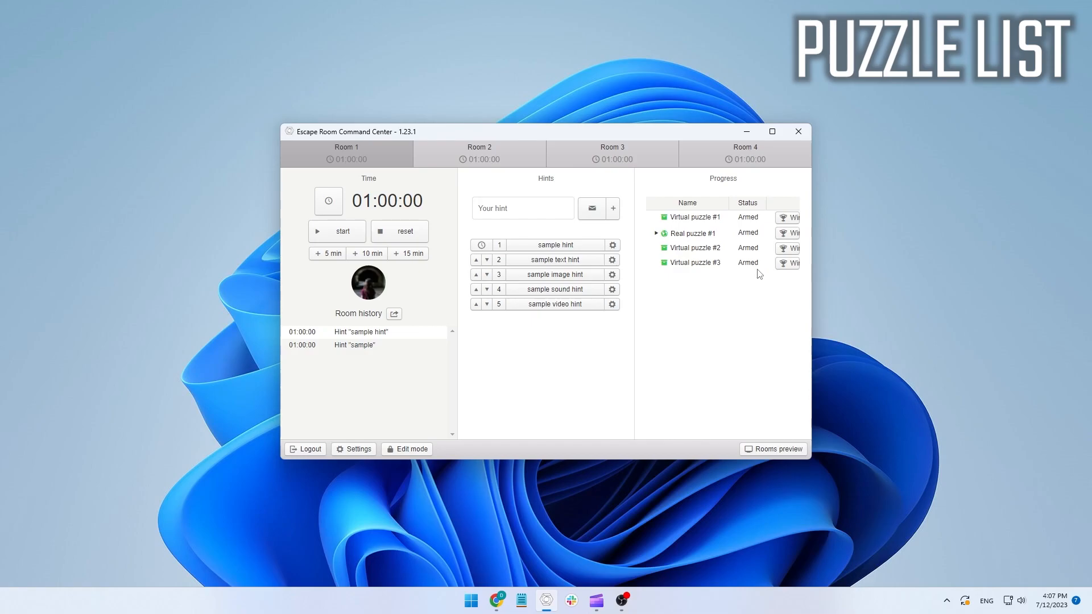
- Mark Virtual puzzle #2 as won and reset it, and mark Virtual puzzles #1 and #3 as won
{"action": "left_click", "coordinate": [788, 249]}
{"action": "left_click", "coordinate": [787, 249]}
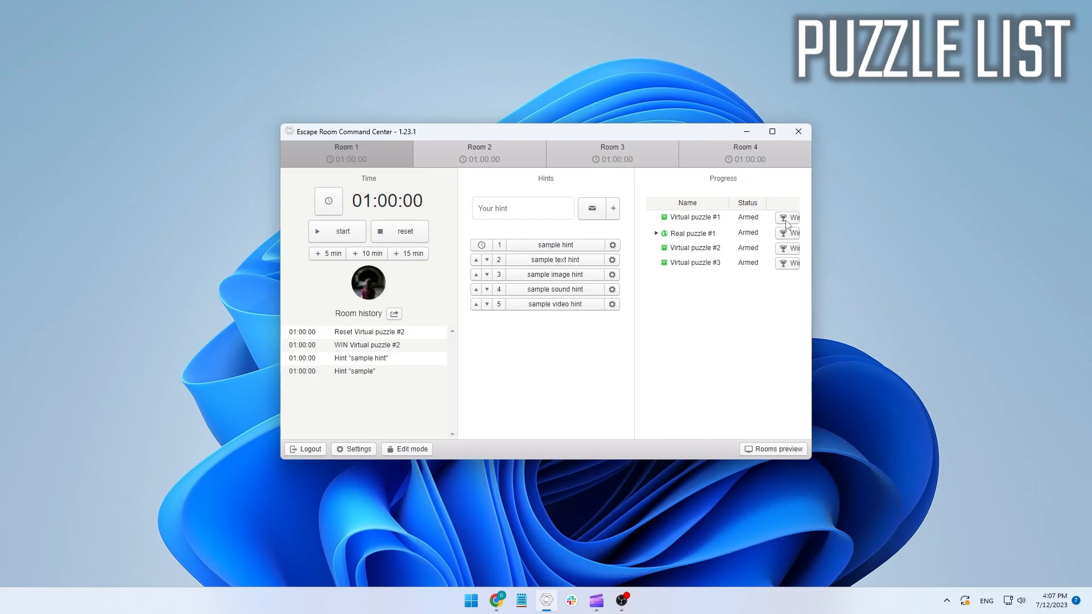
{"action": "left_click", "coordinate": [788, 222]}
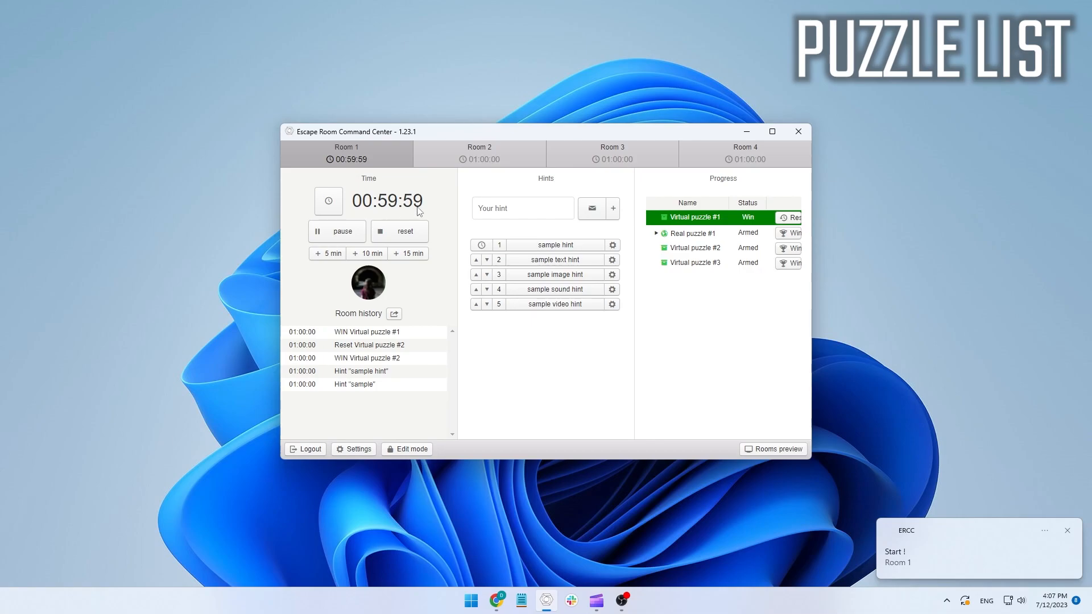
{"action": "left_click", "coordinate": [793, 264]}
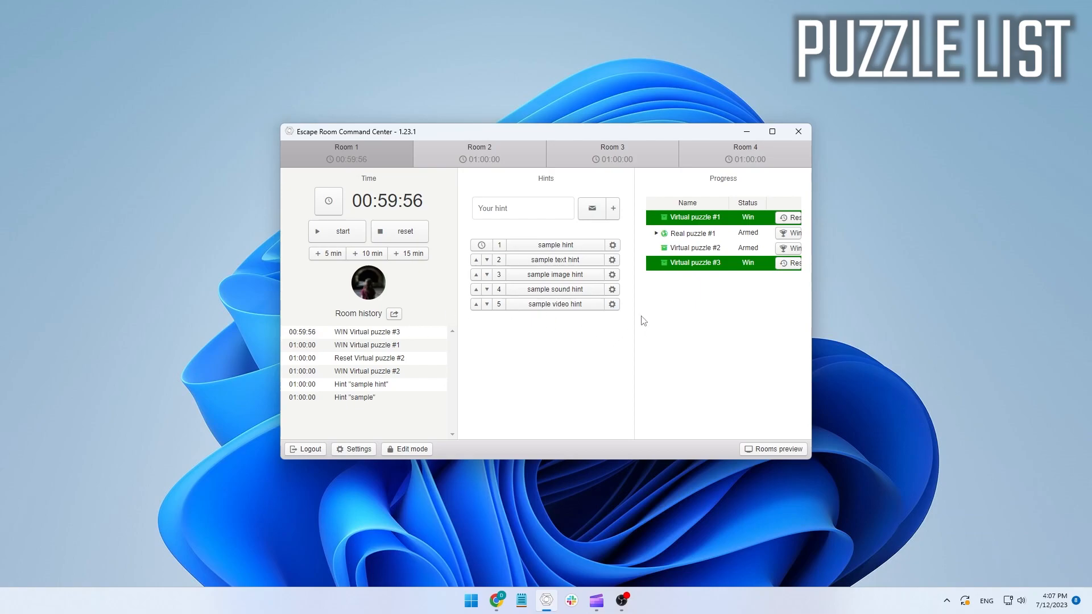
- Reset Room 1 and confirm the reset
{"action": "left_click", "coordinate": [424, 233]}
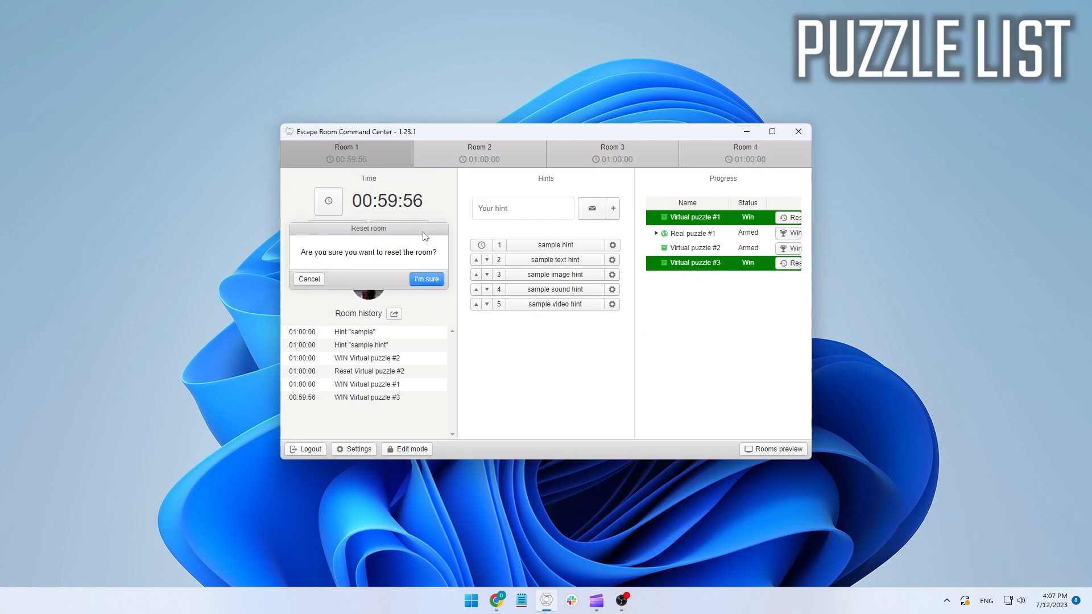
{"action": "left_click", "coordinate": [428, 277]}
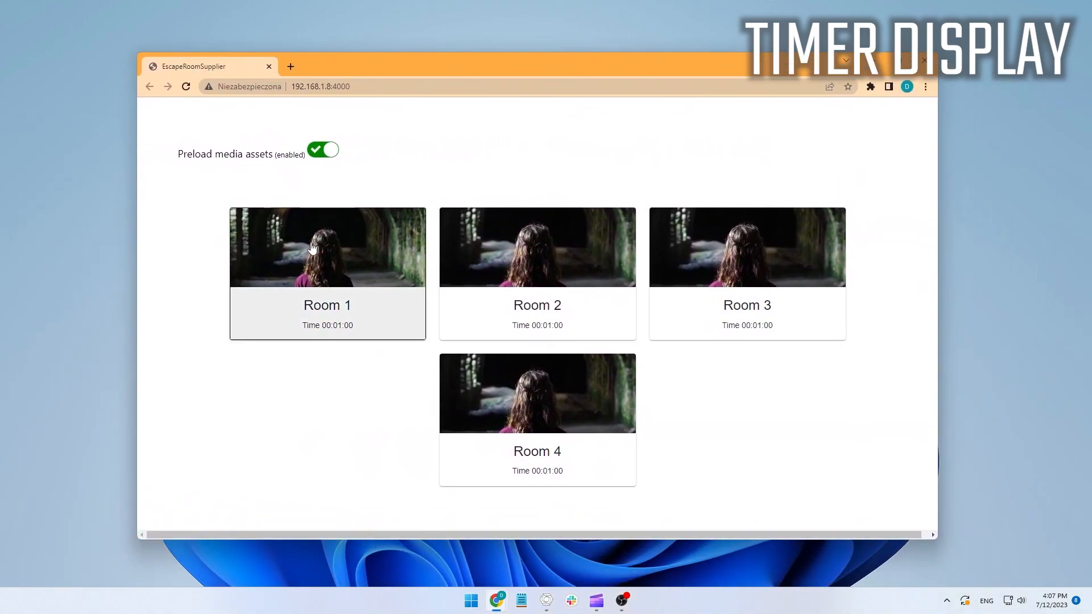
- Open Room 1's timer display in the browser and arrange it beside the Escape Room Command Center window
{"action": "left_click", "coordinate": [313, 247]}
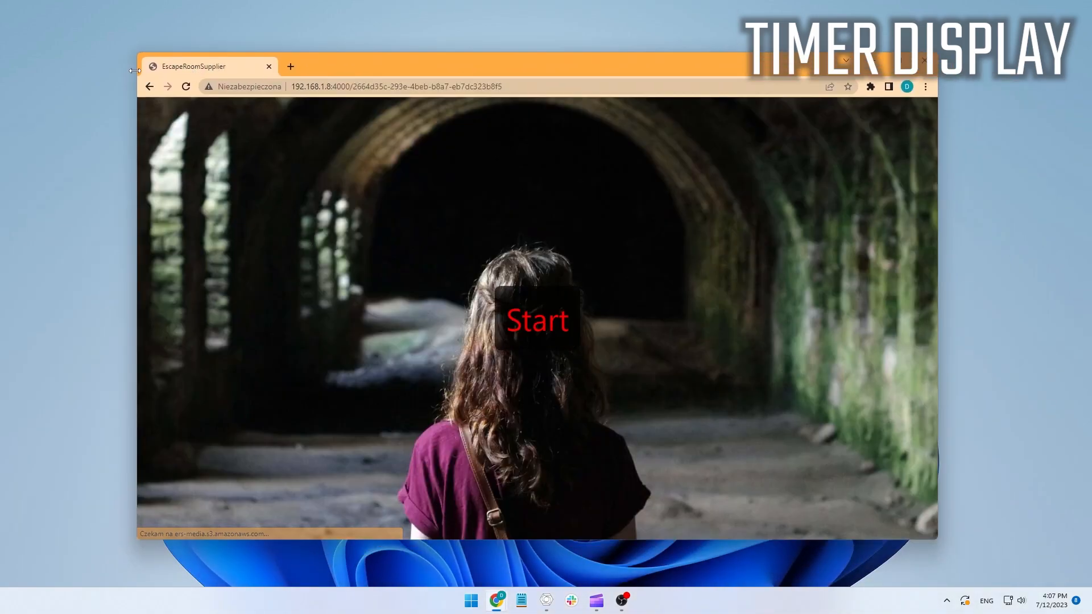
{"action": "left_click_drag", "start_coordinate": [138, 52], "coordinate": [546, 35]}
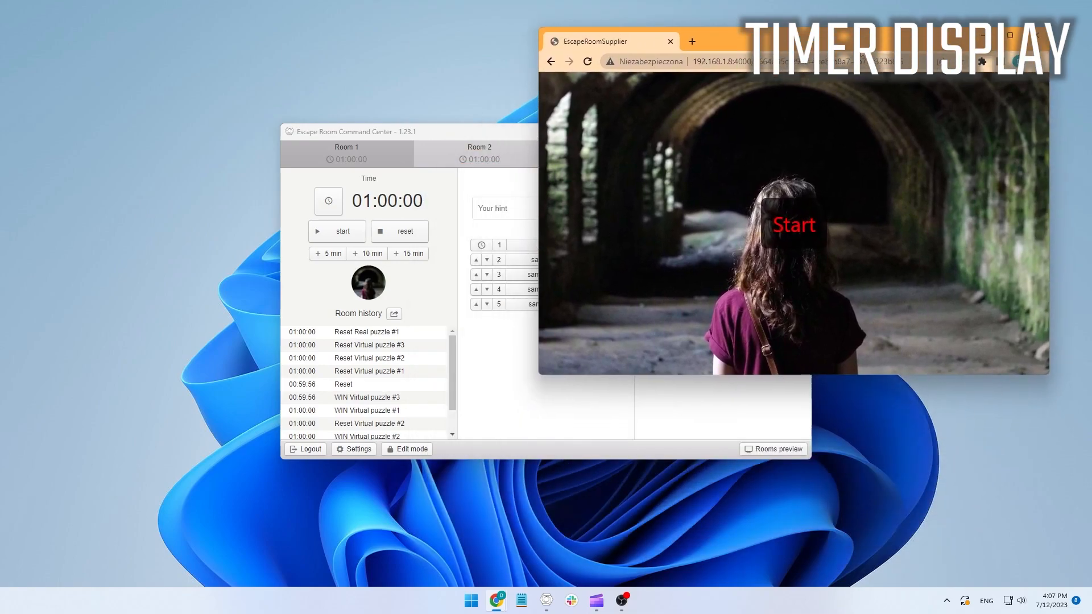
{"action": "left_click", "coordinate": [739, 53]}
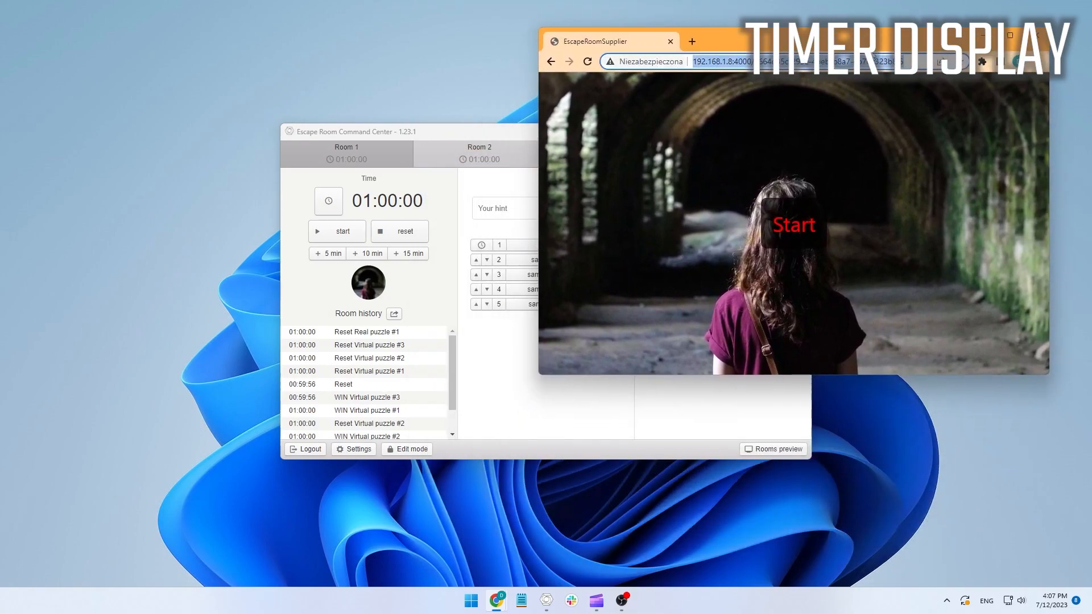
{"action": "left_click_drag", "start_coordinate": [459, 139], "coordinate": [286, 194]}
- Start Room 1's timer display, and show and hide "sample text hint" on it
{"action": "left_click", "coordinate": [807, 222]}
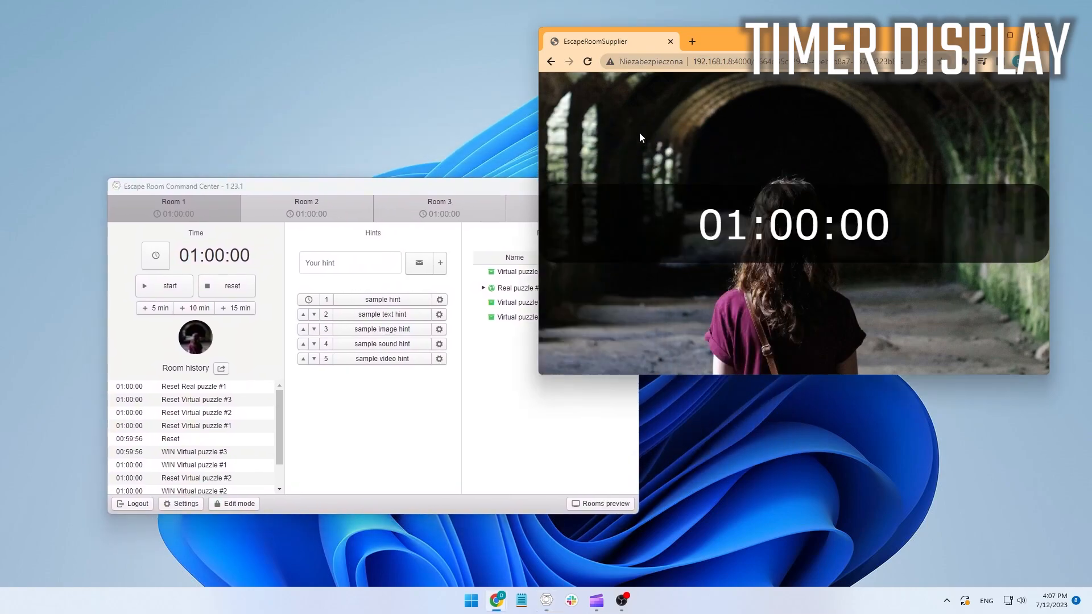
{"action": "left_click", "coordinate": [476, 188]}
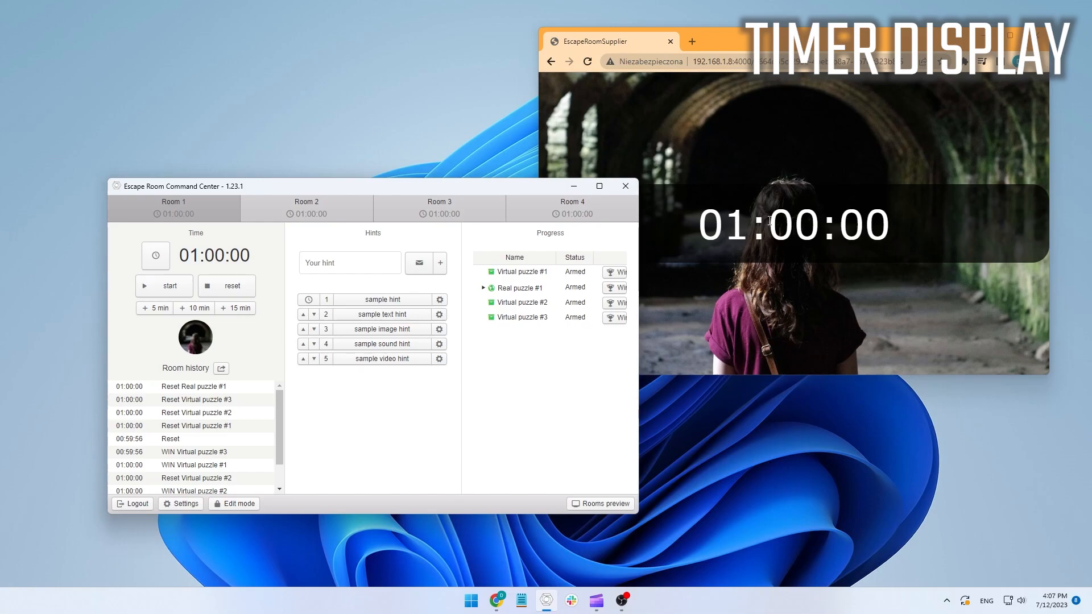
{"action": "left_click", "coordinate": [380, 315]}
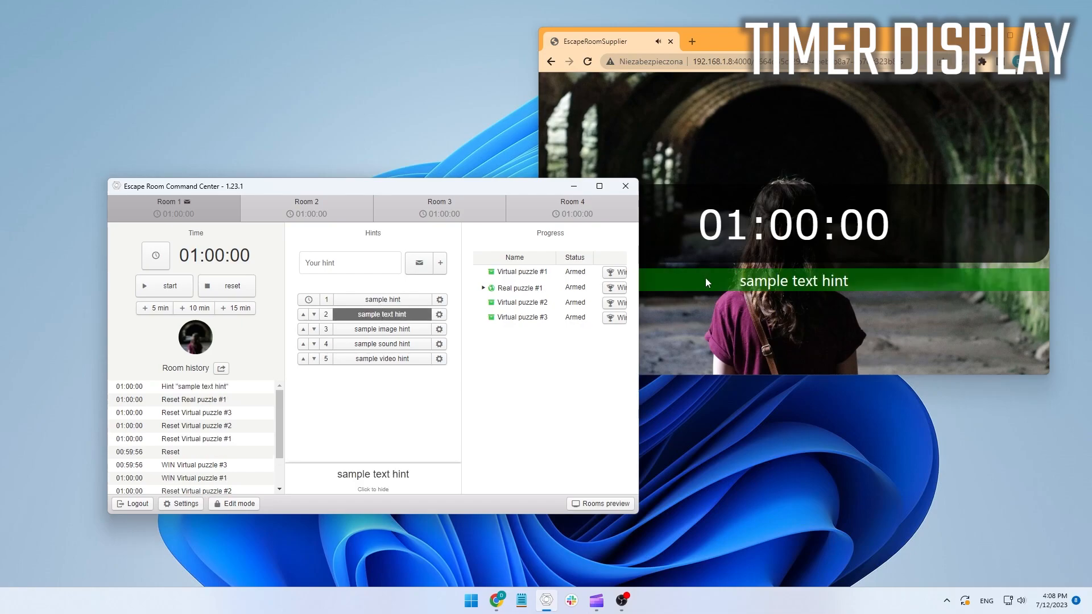
{"action": "left_click", "coordinate": [374, 316]}
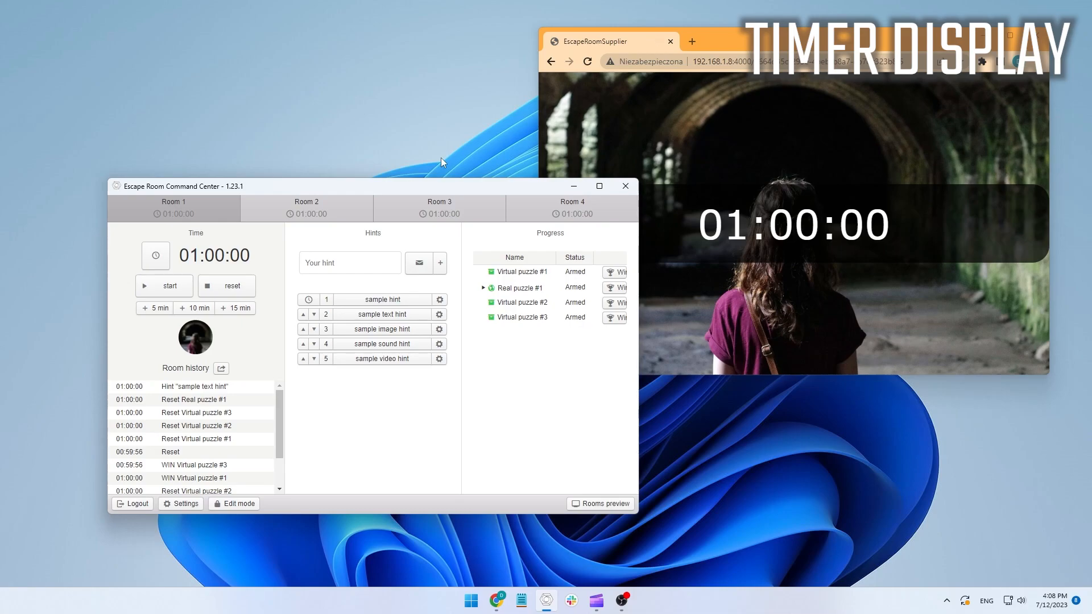
- Enter Edit mode for Room 1, look over its name and duration settings, and preview the background image
{"action": "left_click", "coordinate": [244, 508]}
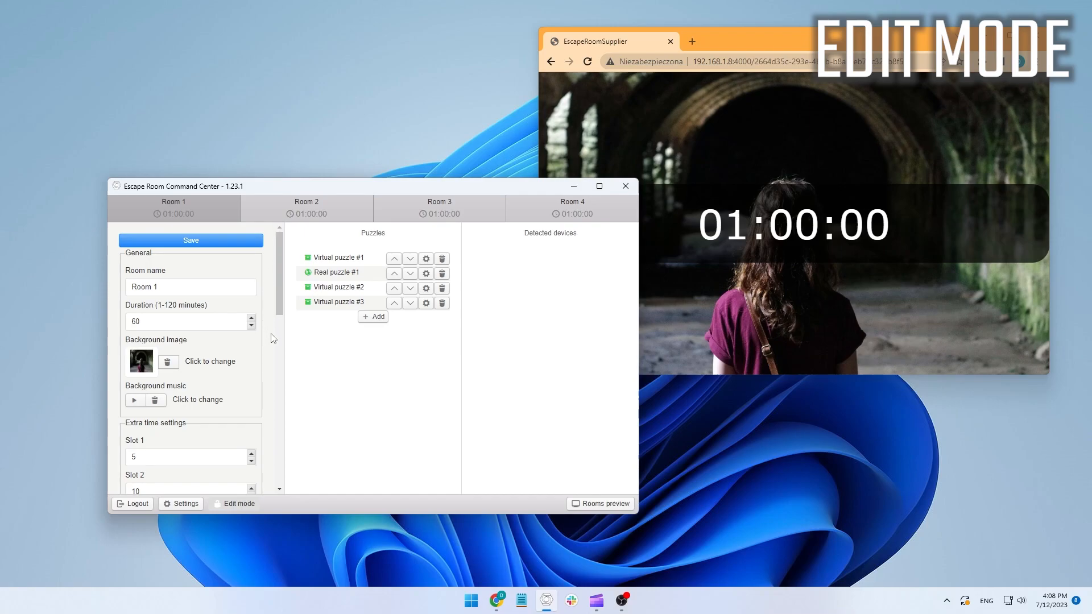
{"action": "left_click", "coordinate": [203, 288]}
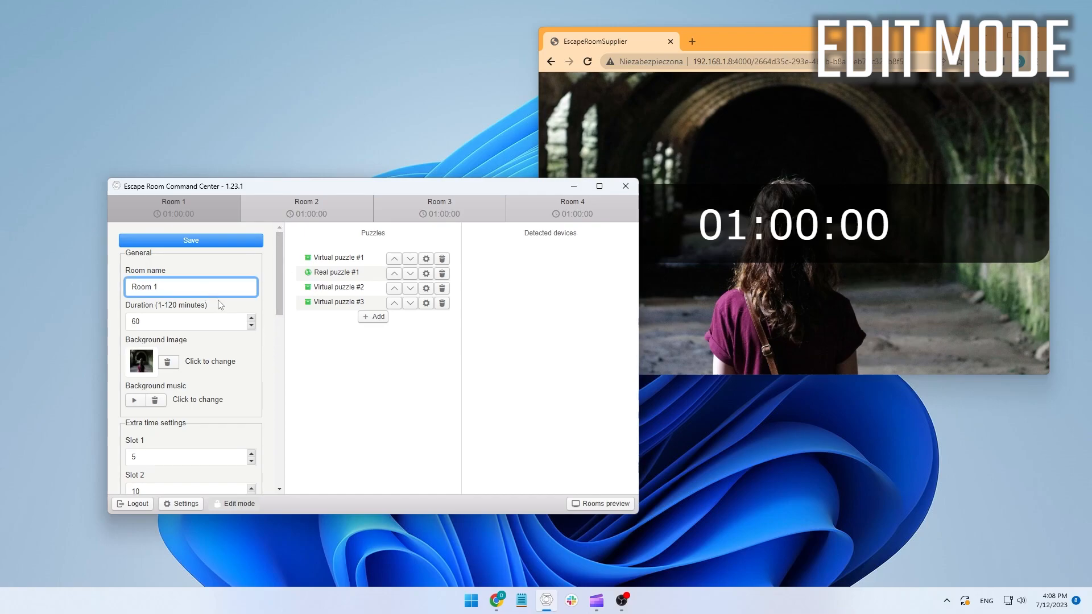
{"action": "left_click", "coordinate": [206, 322]}
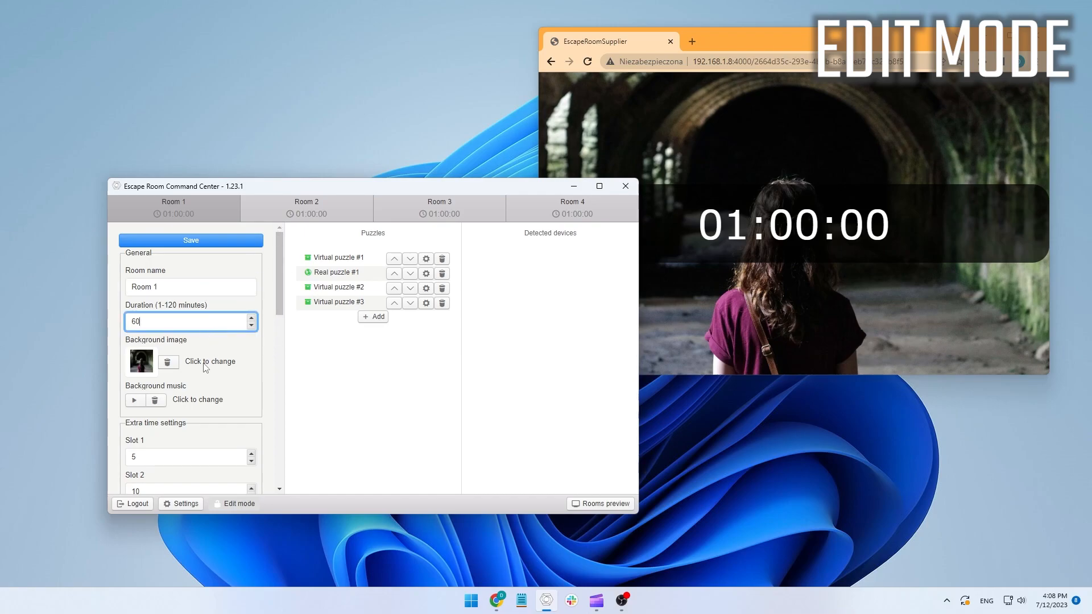
{"action": "left_click", "coordinate": [143, 367]}
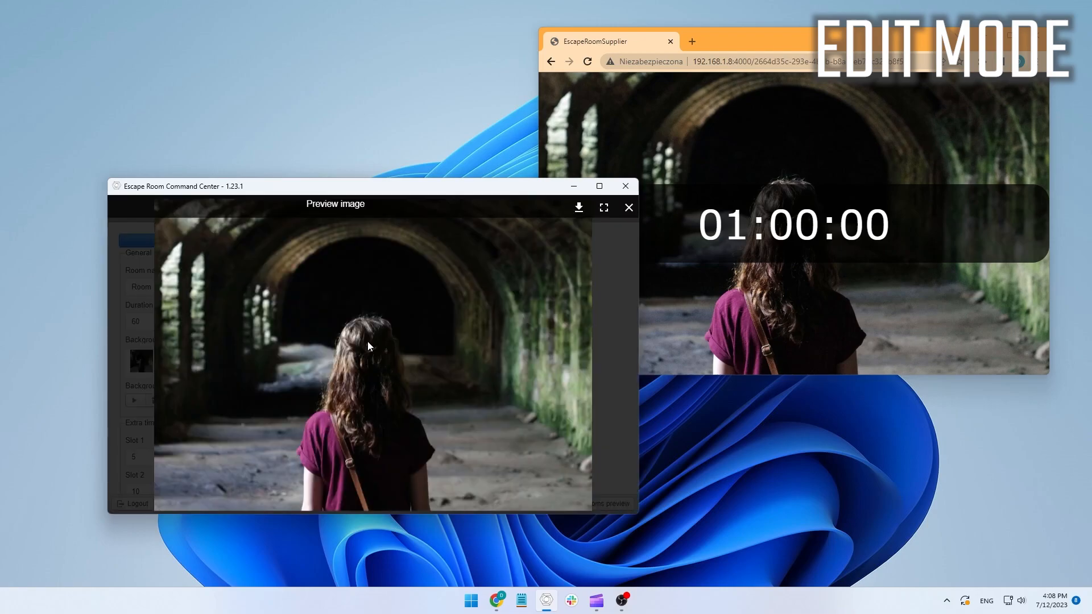
{"action": "left_click", "coordinate": [618, 295]}
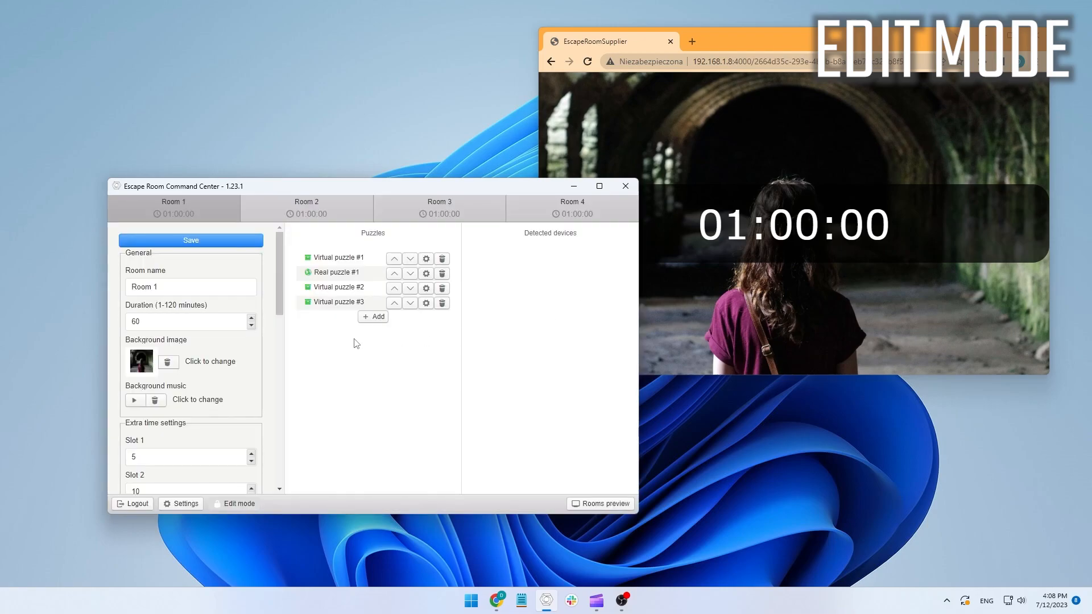
- Replace Room 1's background music with the sample hint sound file from the "sample hint" folder
{"action": "left_click", "coordinate": [206, 400]}
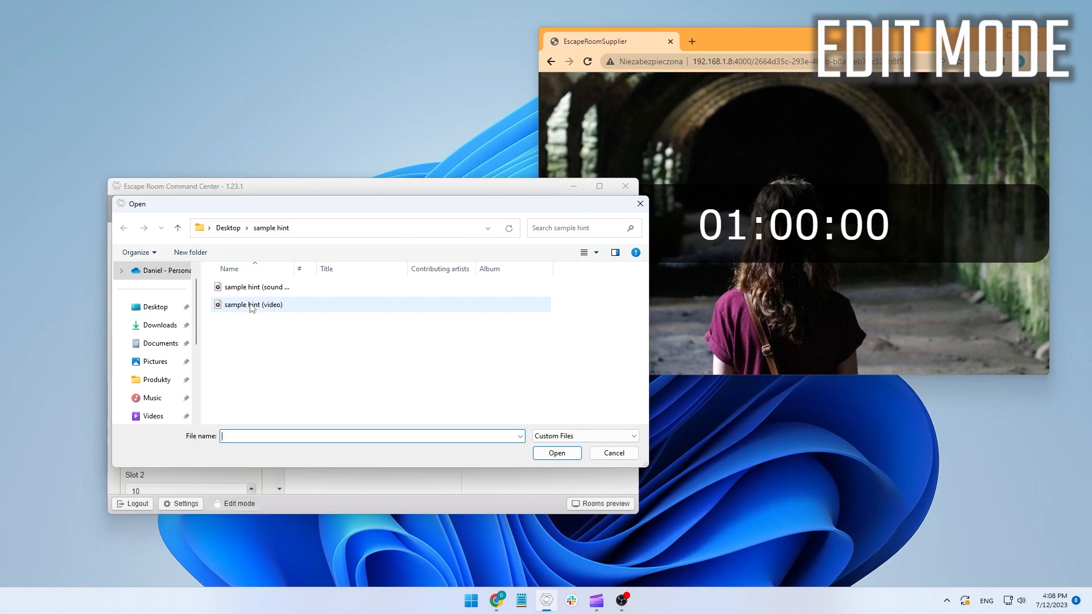
{"action": "double_click", "coordinate": [254, 287]}
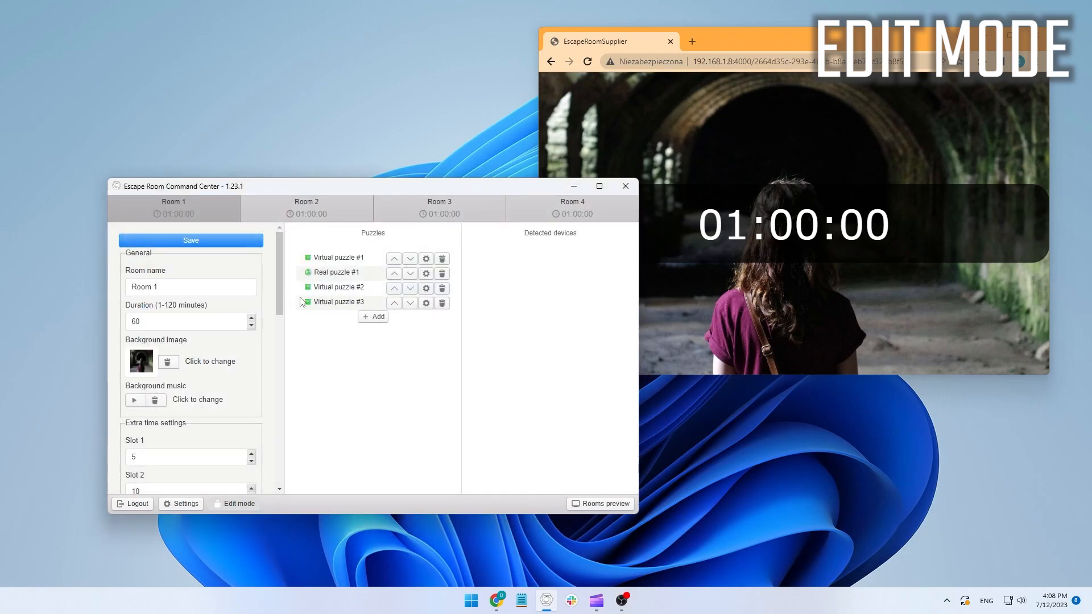
- Set the Slot 1 extra time to -5 and enable "Show progress percentage" for Room 1
{"action": "scroll", "coordinate": [278, 333], "scroll_direction": "down", "scroll_amount": 3}
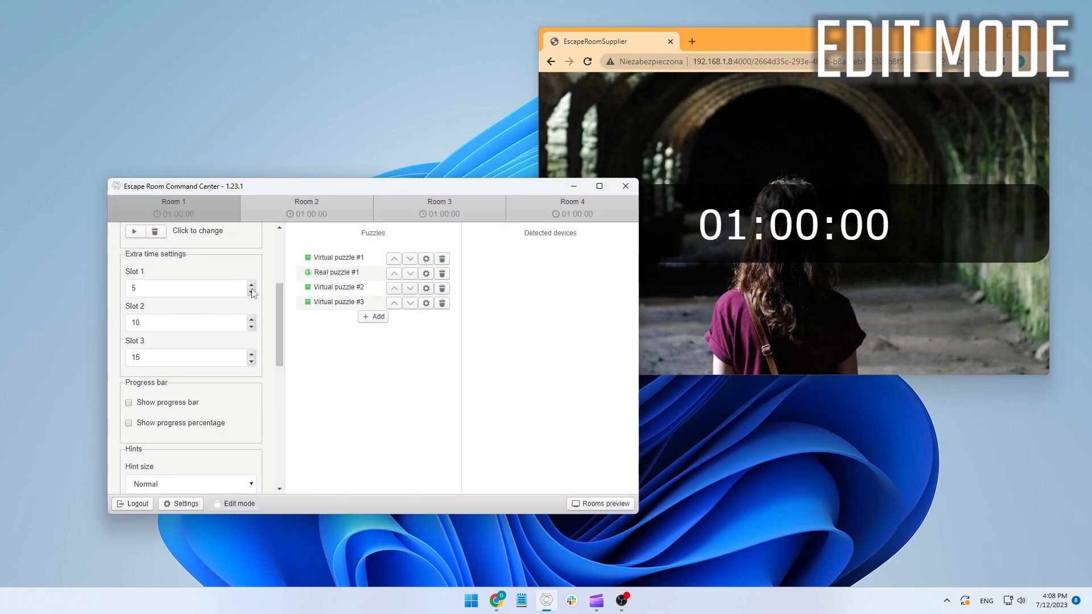
{"action": "left_click", "coordinate": [251, 292]}
{"action": "left_click", "coordinate": [252, 292]}
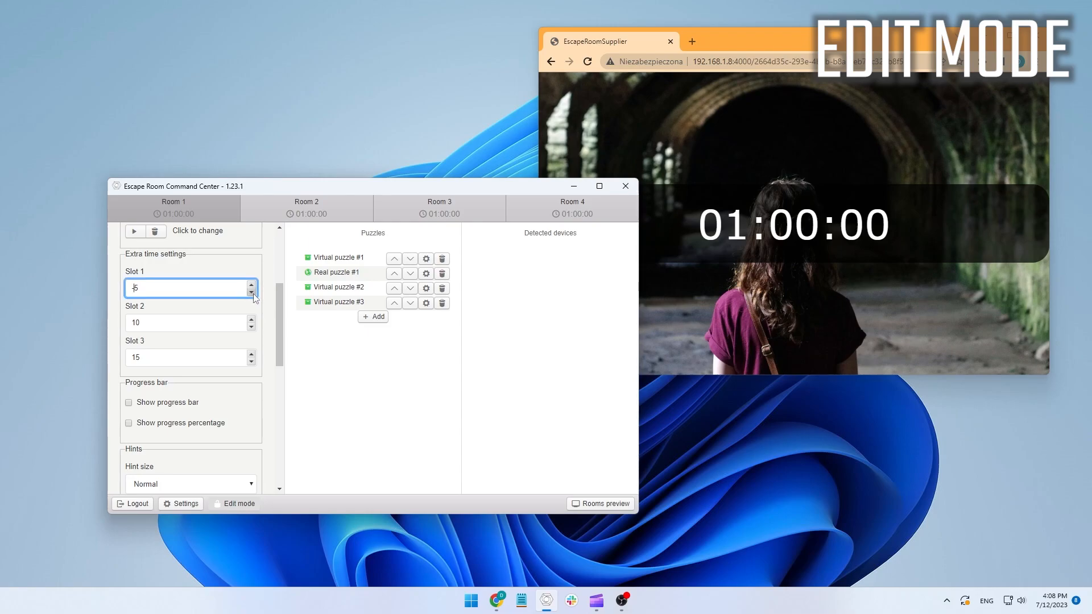
{"action": "left_click_drag", "start_coordinate": [277, 309], "coordinate": [275, 340]}
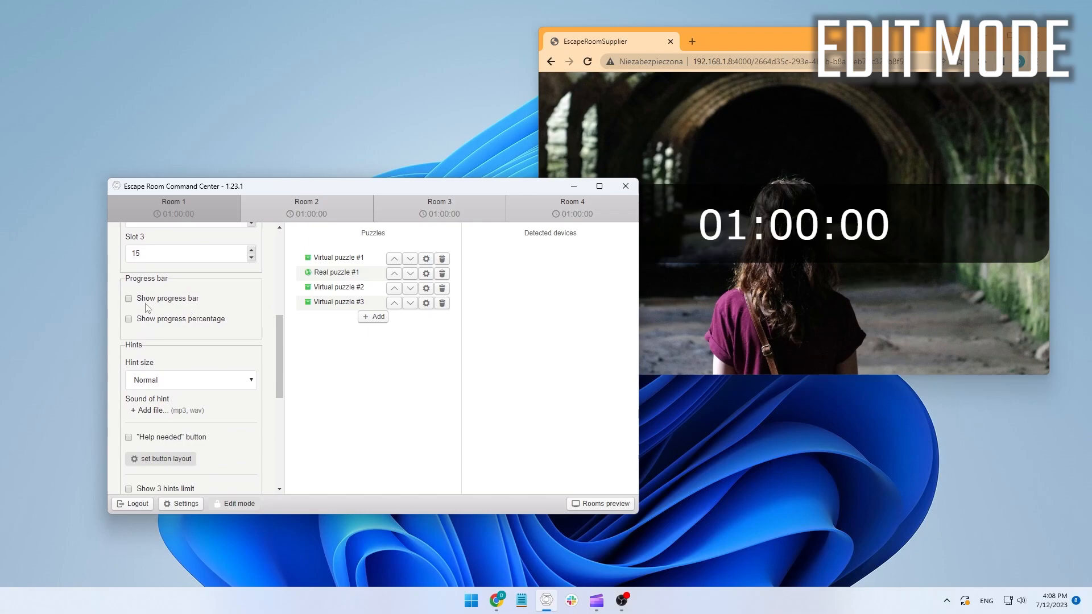
{"action": "left_click", "coordinate": [129, 319]}
- Check Room 1's hint size options, then set the sample hint sound file as its sound of hint and preview it
{"action": "left_click_drag", "start_coordinate": [279, 335], "coordinate": [281, 339]}
{"action": "scroll", "coordinate": [273, 353], "scroll_direction": "down", "scroll_amount": 2}
{"action": "left_click", "coordinate": [186, 269]}
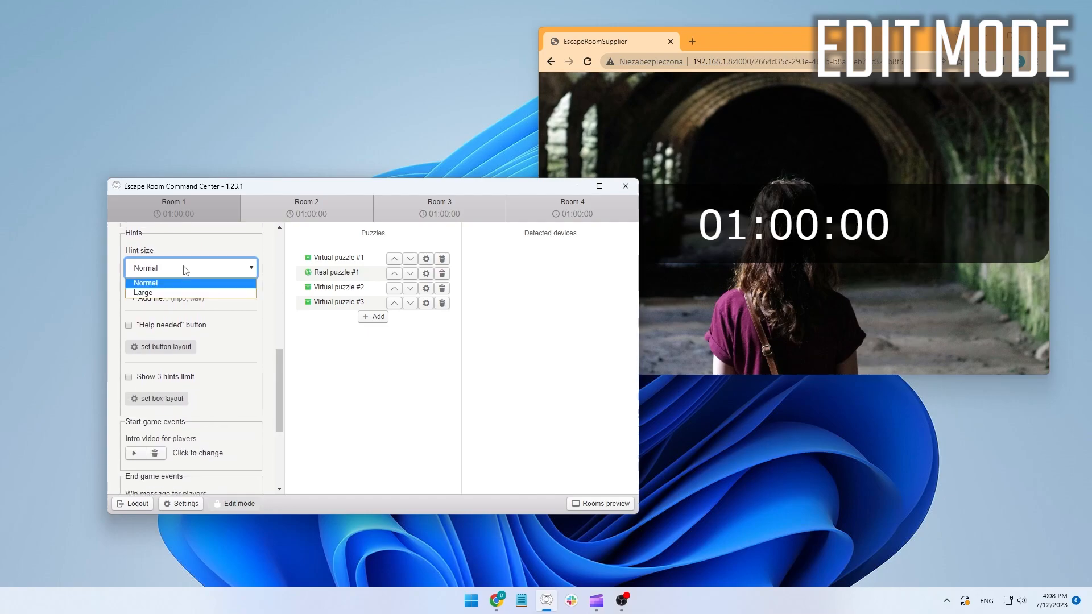
{"action": "left_click", "coordinate": [182, 273]}
{"action": "left_click", "coordinate": [177, 302]}
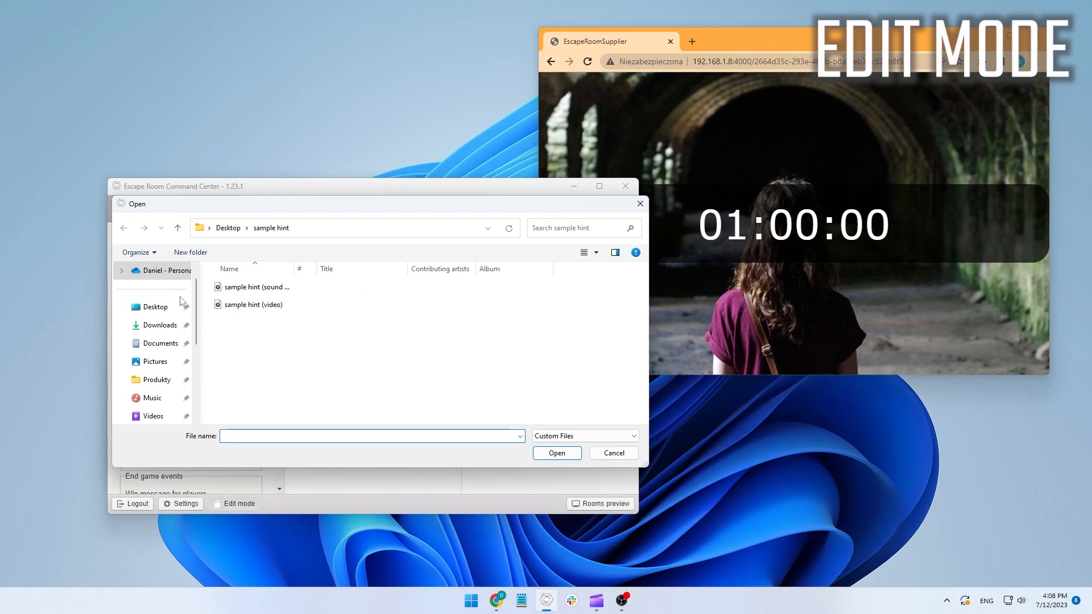
{"action": "double_click", "coordinate": [250, 287]}
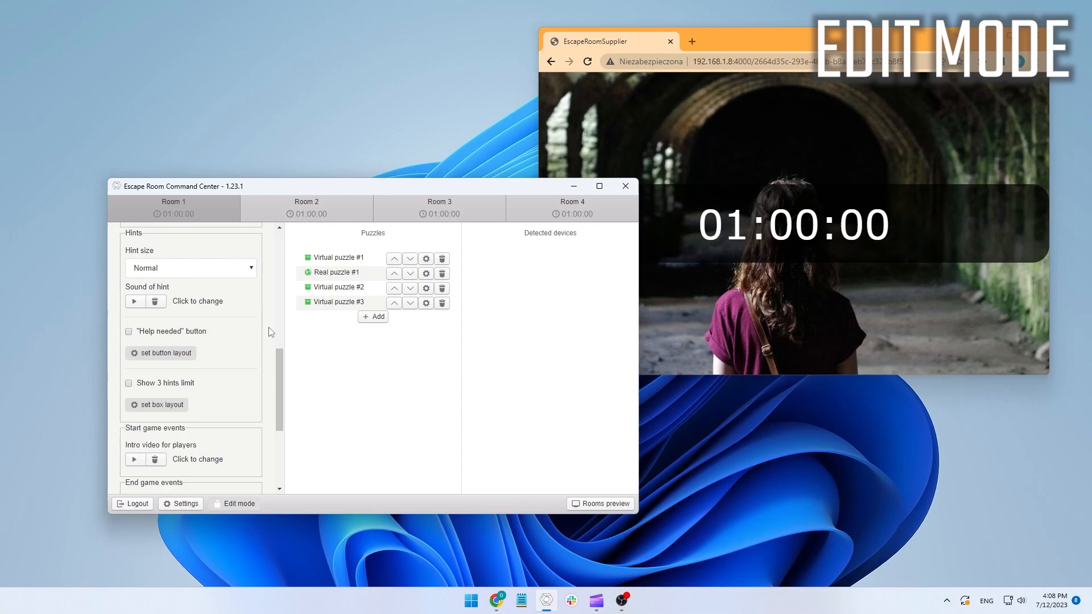
{"action": "left_click", "coordinate": [135, 301]}
- Try out the "Help needed" button and "Show 3 hints limit" options, switching each on and back off
{"action": "scroll", "coordinate": [278, 370], "scroll_direction": "down", "scroll_amount": 1}
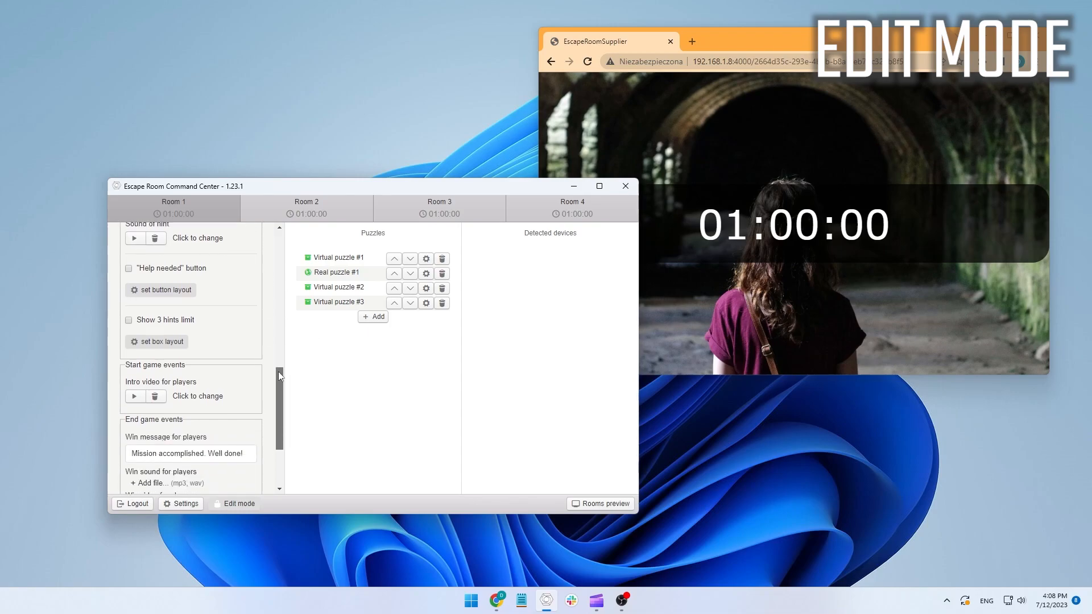
{"action": "left_click", "coordinate": [128, 254]}
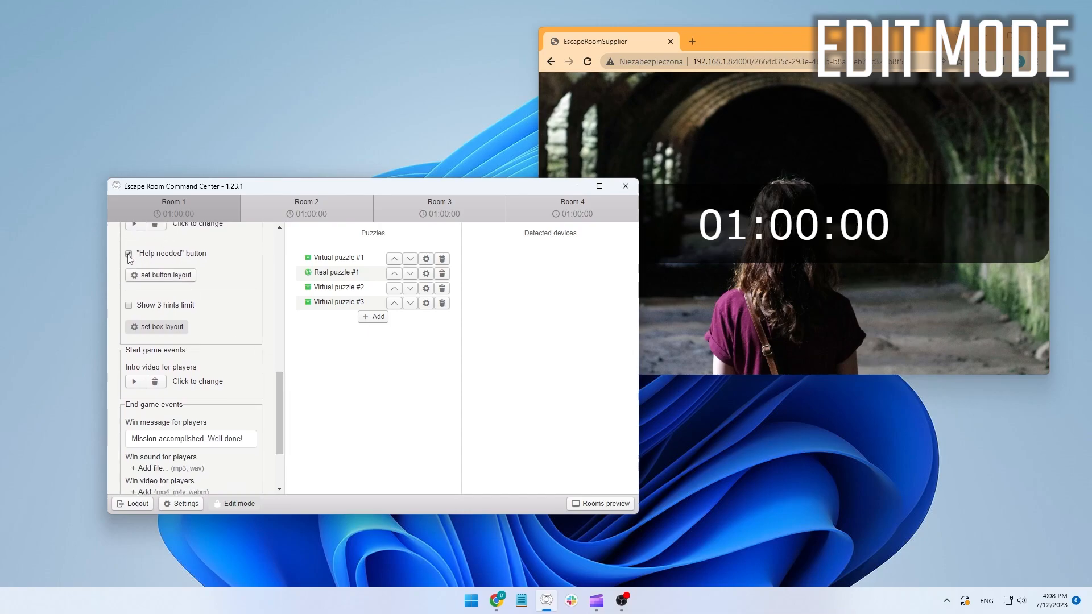
{"action": "left_click", "coordinate": [128, 254]}
{"action": "left_click", "coordinate": [129, 306]}
{"action": "left_click", "coordinate": [128, 305]}
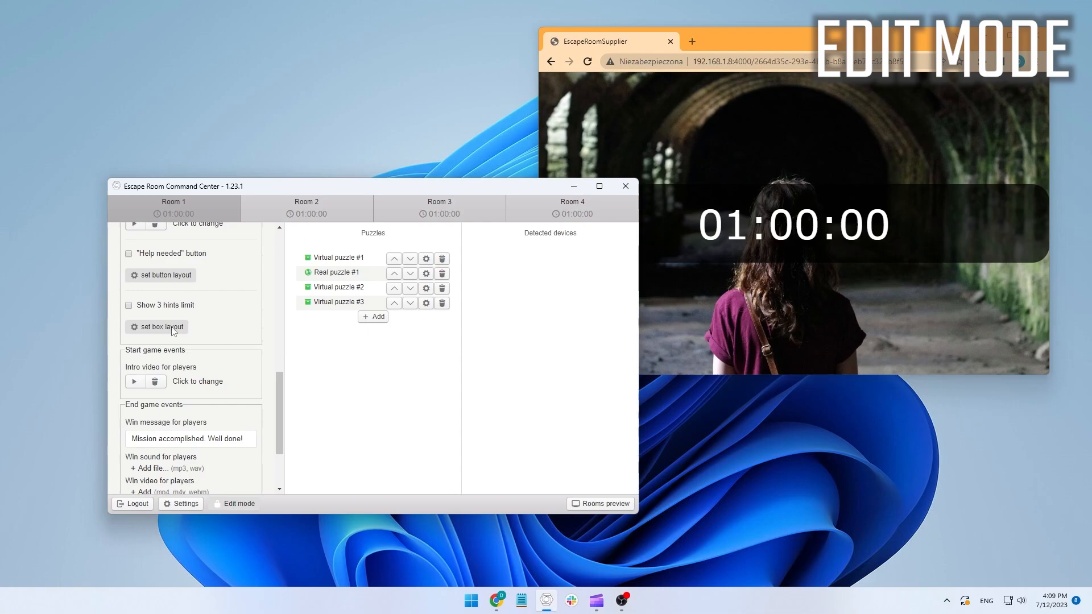
- Enable "Show 3 hints limit" for Room 1 and view the hint box layout settings without changing them
{"action": "left_click", "coordinate": [130, 306]}
{"action": "left_click", "coordinate": [145, 329]}
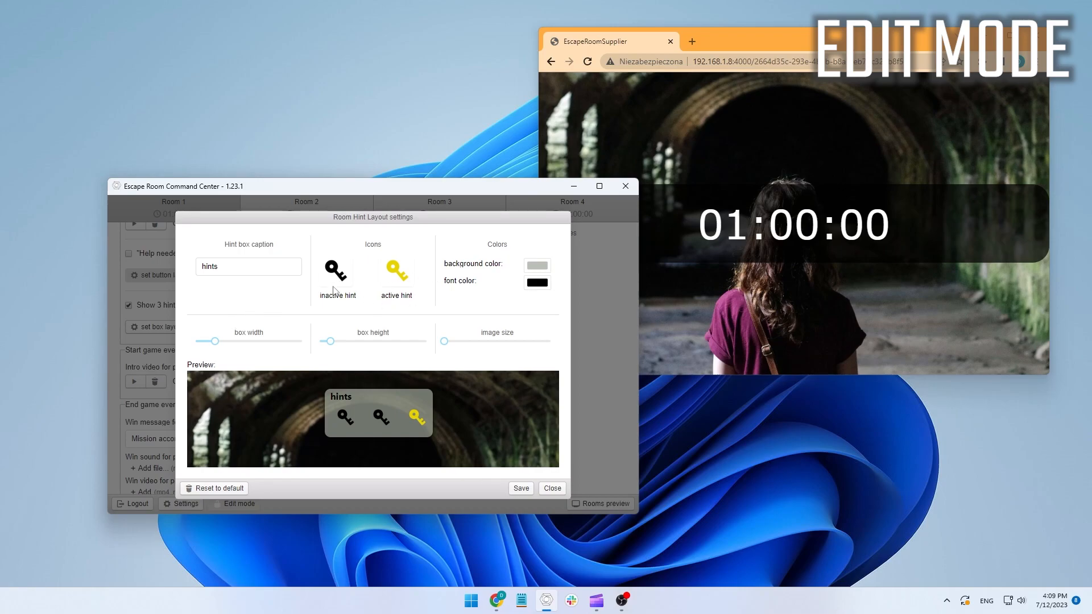
{"action": "left_click", "coordinate": [550, 488]}
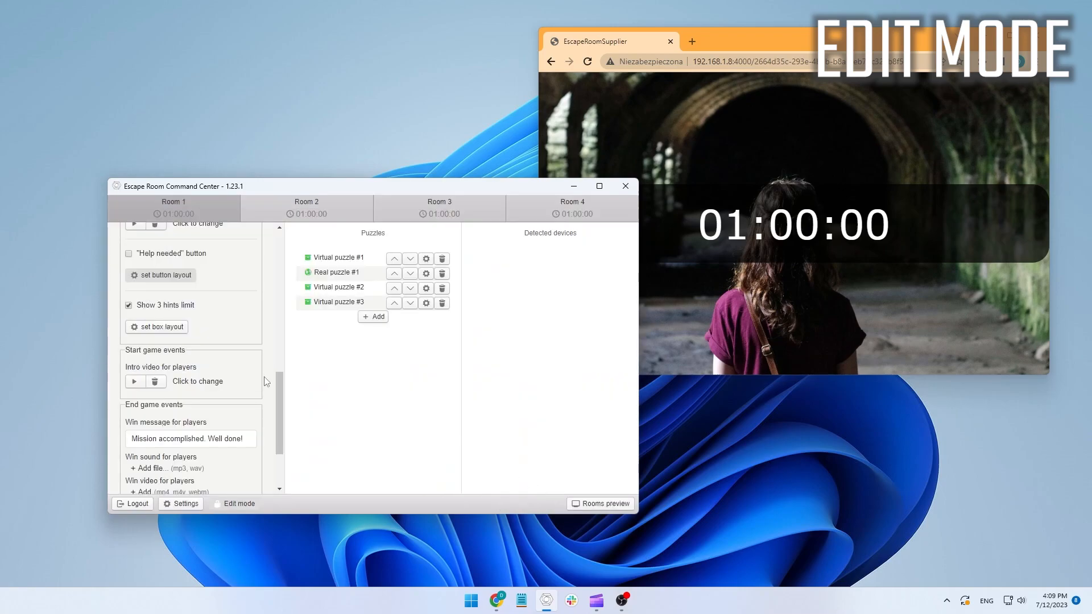
- Choose the video file 1 from the "sample hint" folder as Room 1's intro video for players
{"action": "scroll", "coordinate": [276, 373], "scroll_direction": "down", "scroll_amount": 4}
{"action": "left_click", "coordinate": [180, 291]}
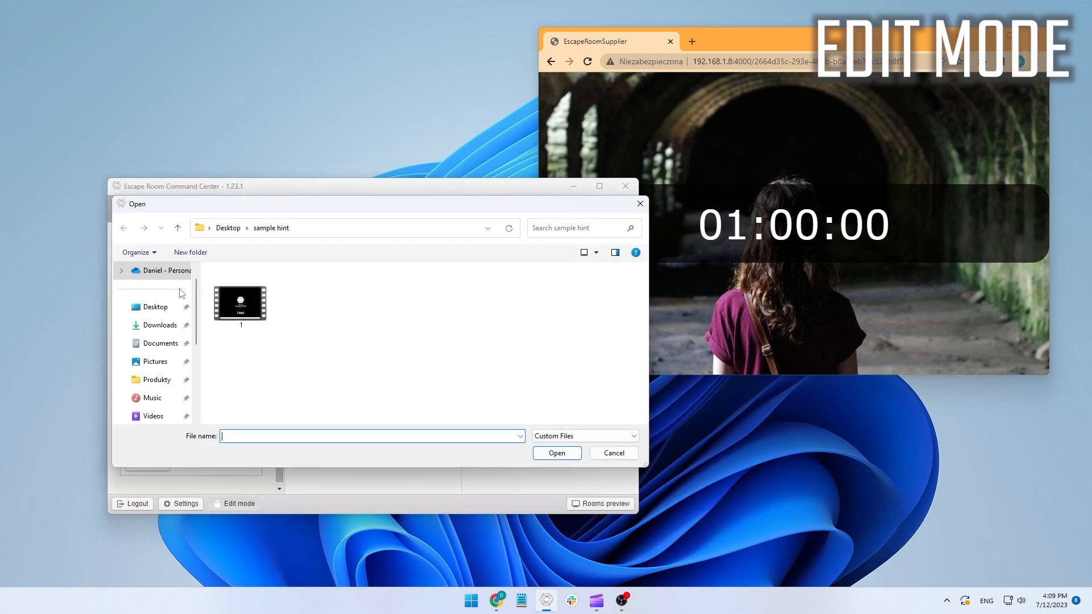
{"action": "double_click", "coordinate": [230, 296]}
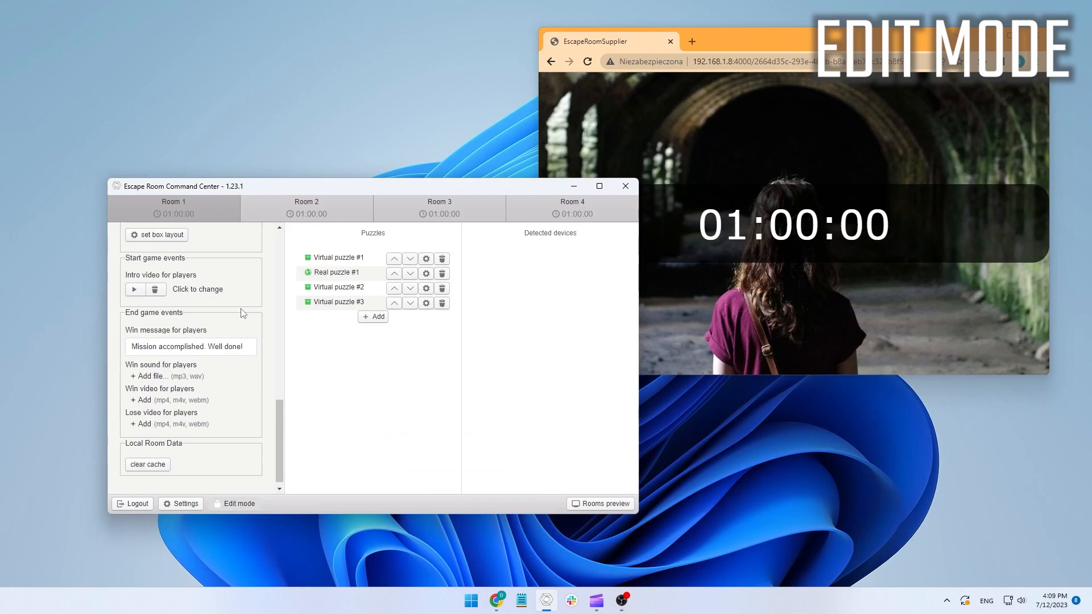
- Look over the end game events, including the win message and the videos available for the lose event
{"action": "left_click", "coordinate": [207, 348]}
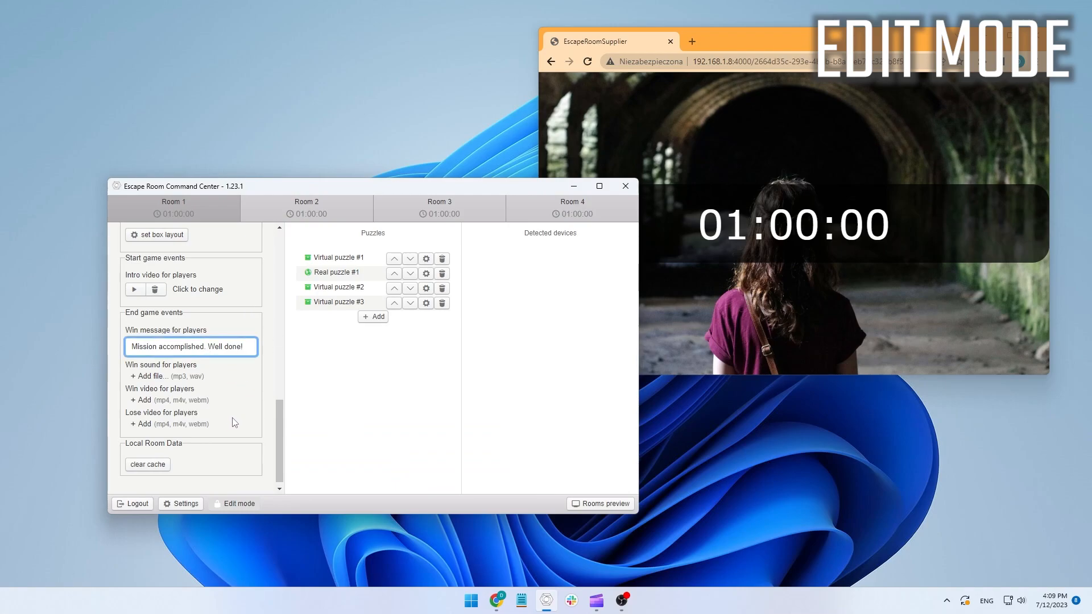
{"action": "left_click", "coordinate": [266, 412]}
{"action": "scroll", "coordinate": [280, 413], "scroll_direction": "down", "scroll_amount": 1}
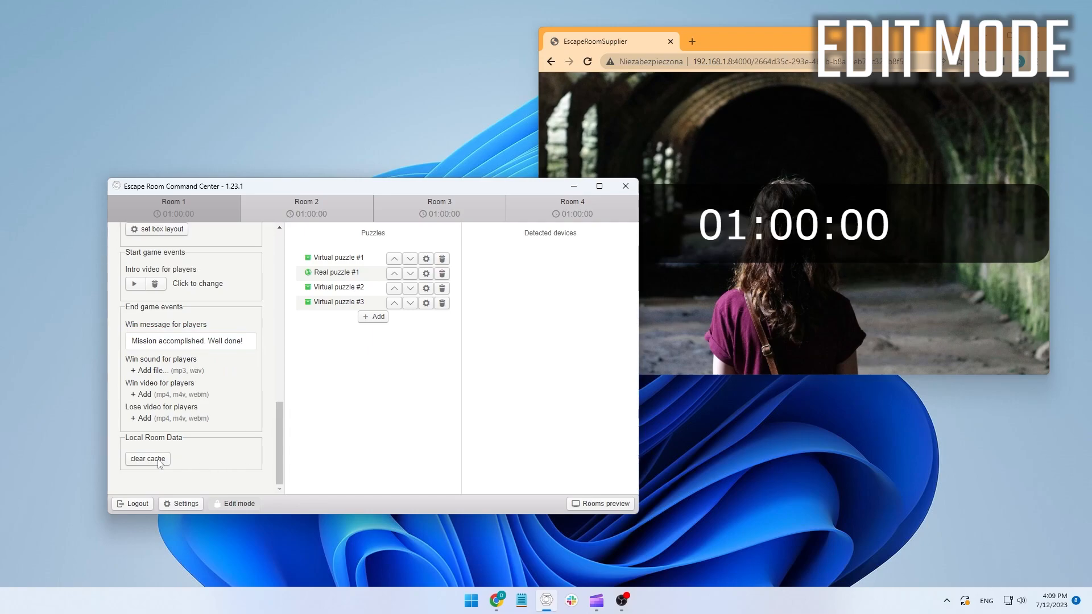
{"action": "left_click", "coordinate": [178, 419]}
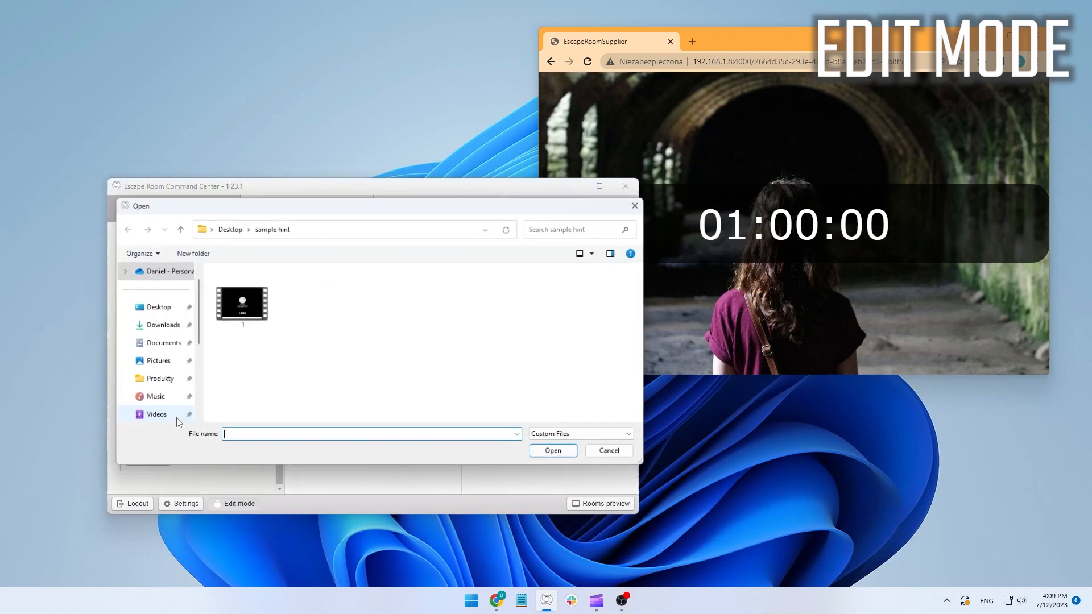
{"action": "left_click", "coordinate": [592, 454]}
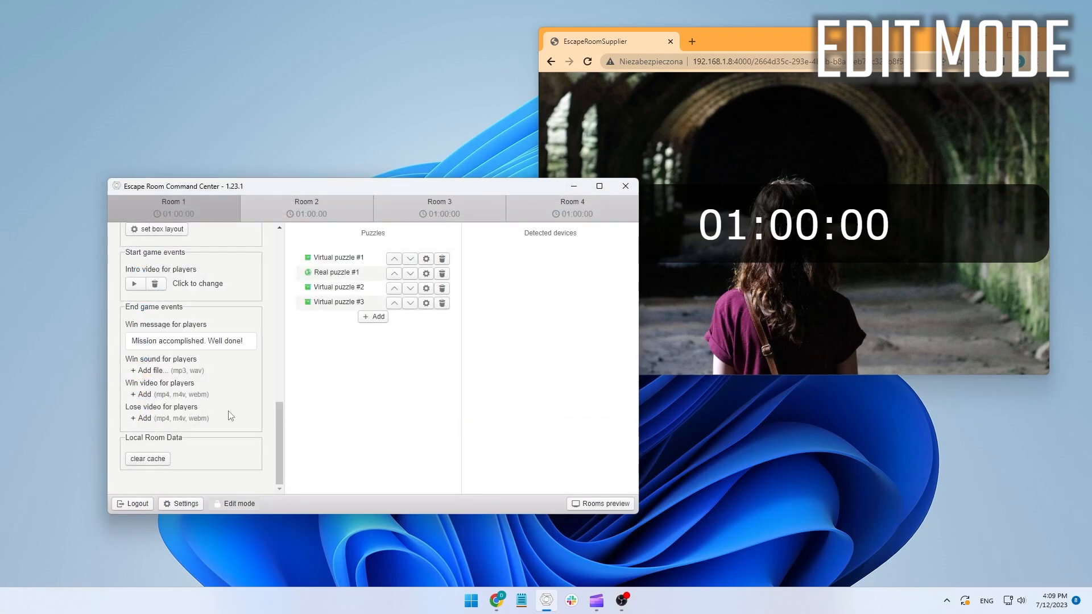
- Clear Room 1's local cache and save the room's settings
{"action": "left_click", "coordinate": [150, 461]}
{"action": "left_click", "coordinate": [617, 299]}
{"action": "left_click_drag", "start_coordinate": [279, 407], "coordinate": [292, 239]}
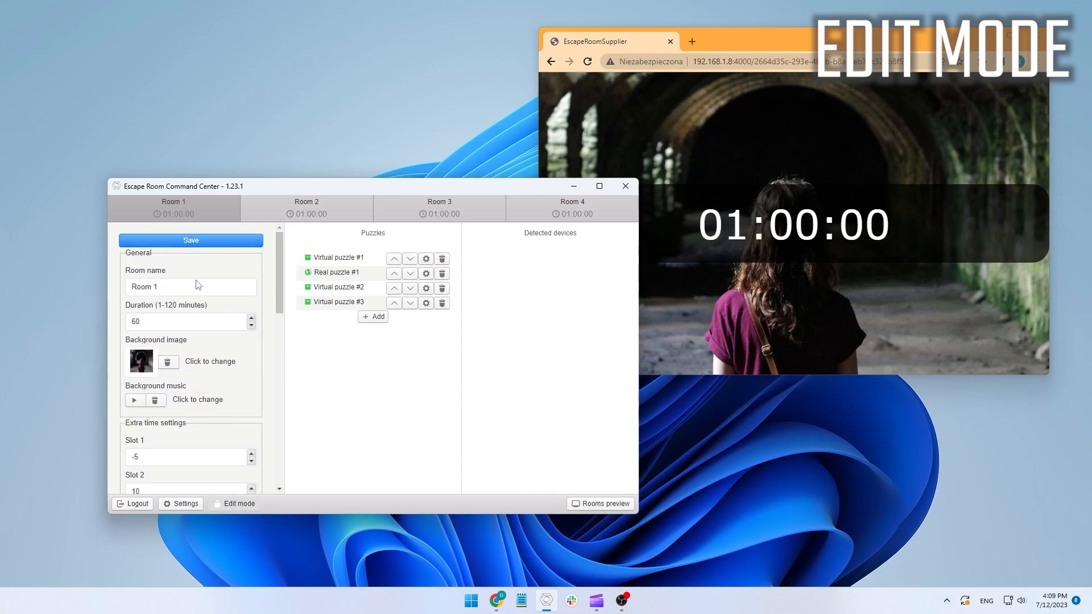
{"action": "mouse_move", "coordinate": [217, 324]}
{"action": "key", "text": "Return"}
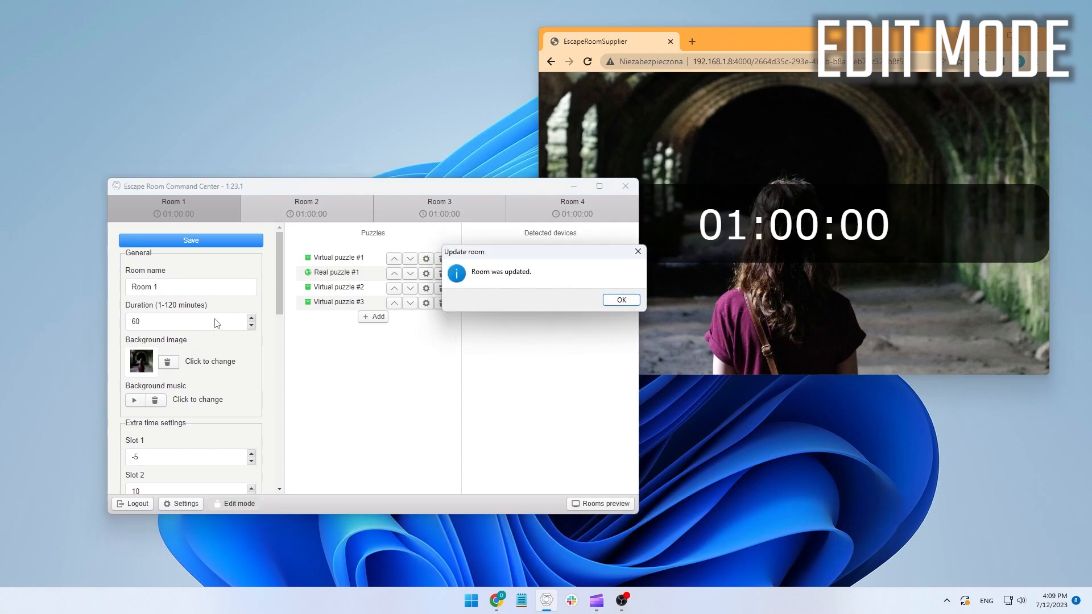
{"action": "left_click", "coordinate": [615, 303]}
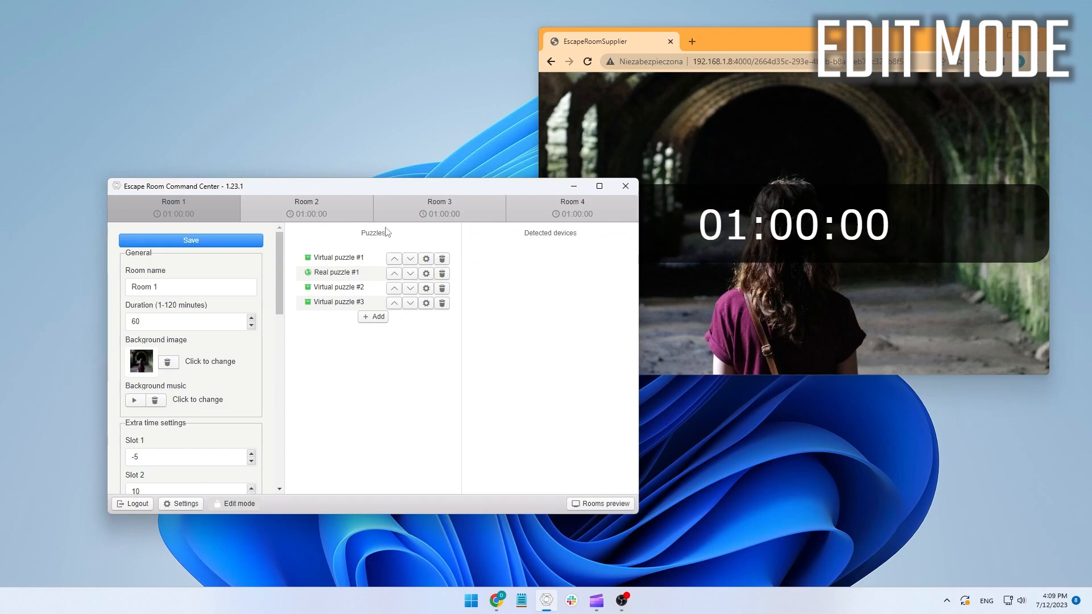
- Add a virtual puzzle named "Sample puzzle" to Room 1
{"action": "left_click", "coordinate": [369, 319]}
{"action": "left_click", "coordinate": [371, 315]}
{"action": "type", "text": "S"}
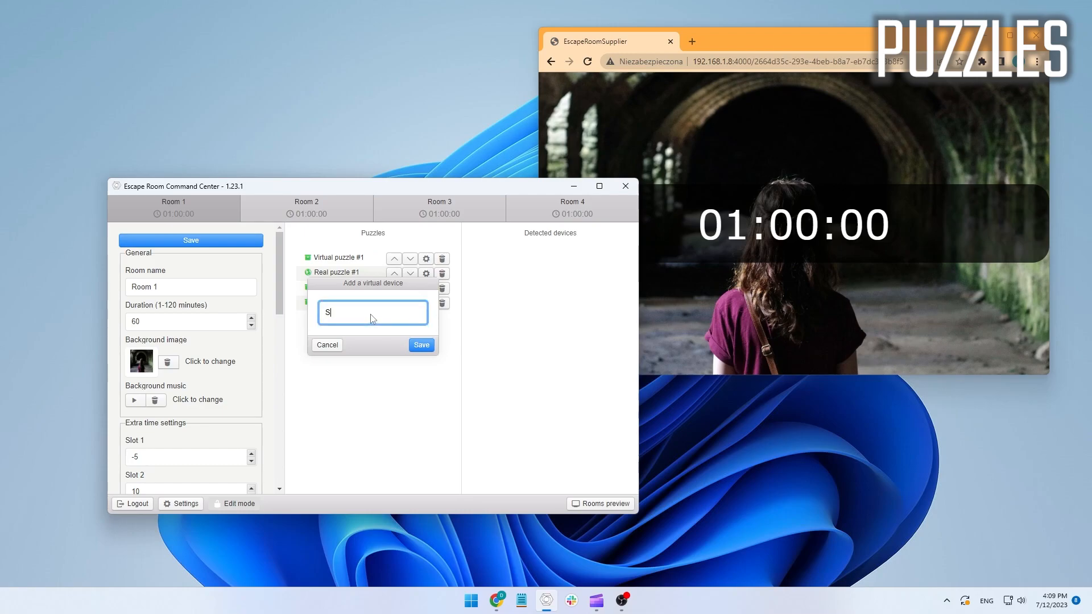
{"action": "type", "text": "ample puzzle"}
{"action": "left_click", "coordinate": [422, 344]}
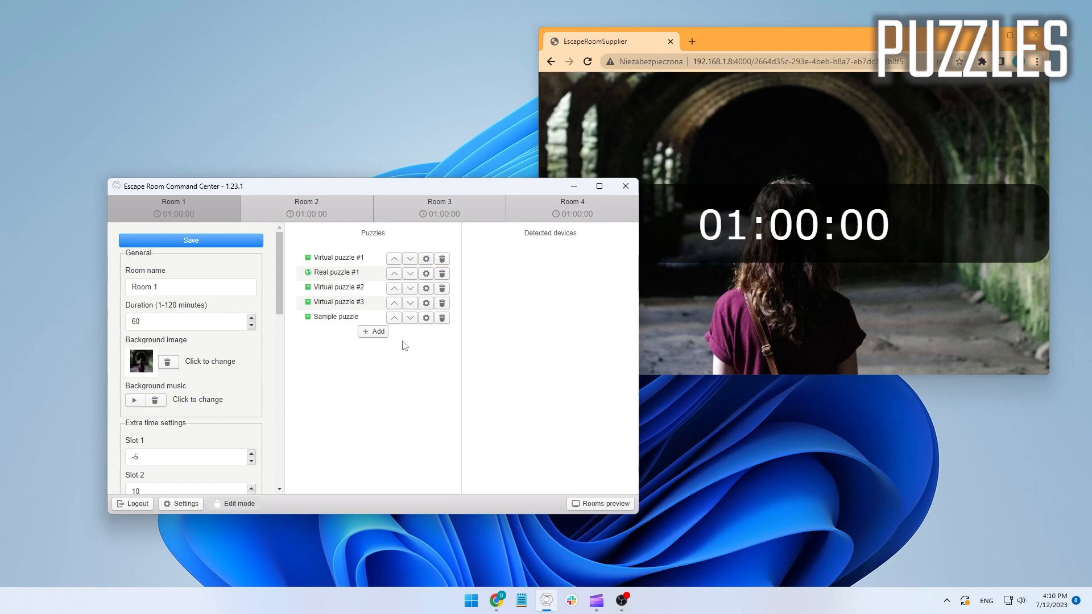
- Remove Real puzzle #1 from Room 1, then view the detected device's inputs and add the whole device as a puzzle
{"action": "left_click", "coordinate": [442, 274]}
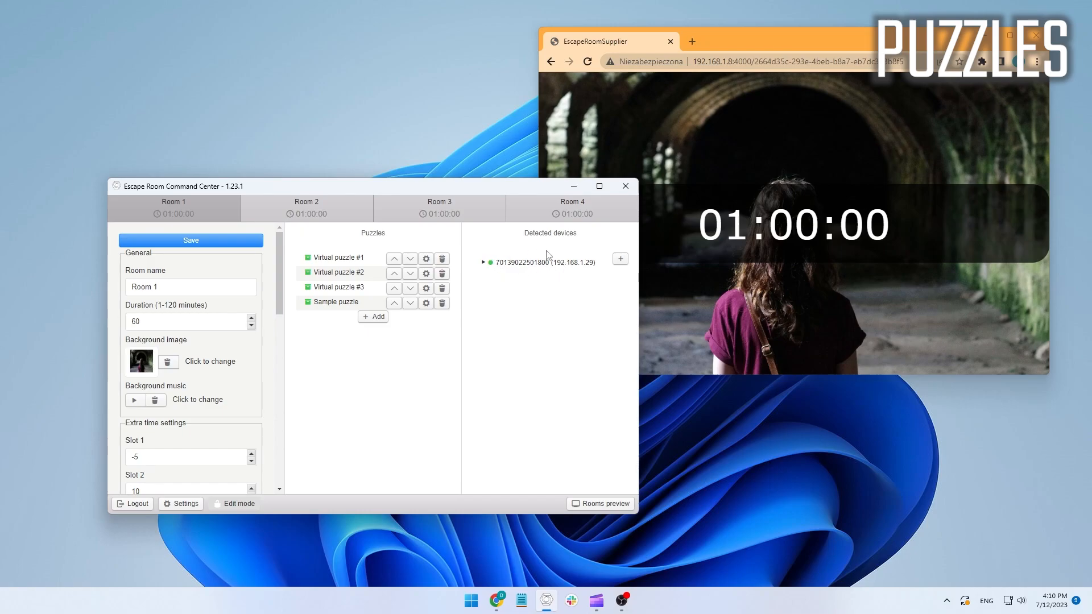
{"action": "left_click", "coordinate": [484, 263]}
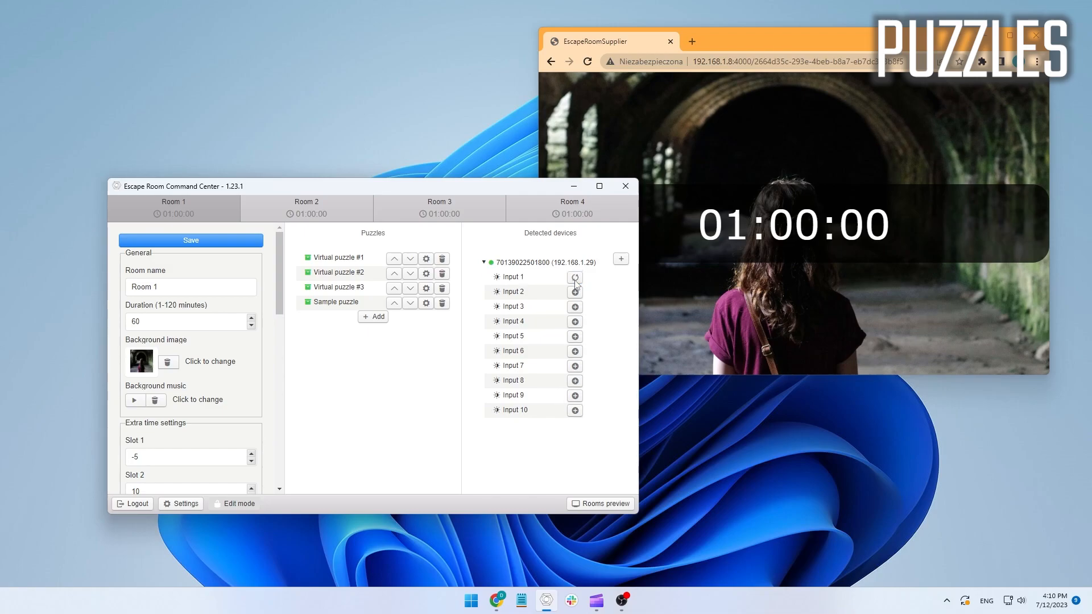
{"action": "left_click", "coordinate": [361, 332]}
{"action": "left_click_drag", "start_coordinate": [638, 271], "coordinate": [703, 263]}
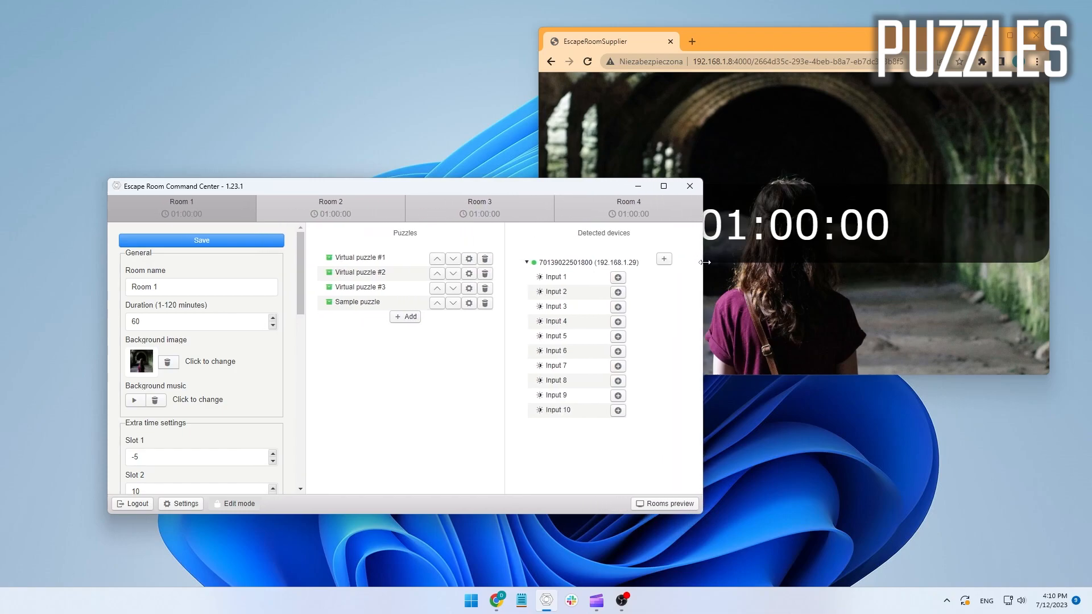
{"action": "left_click", "coordinate": [664, 259]}
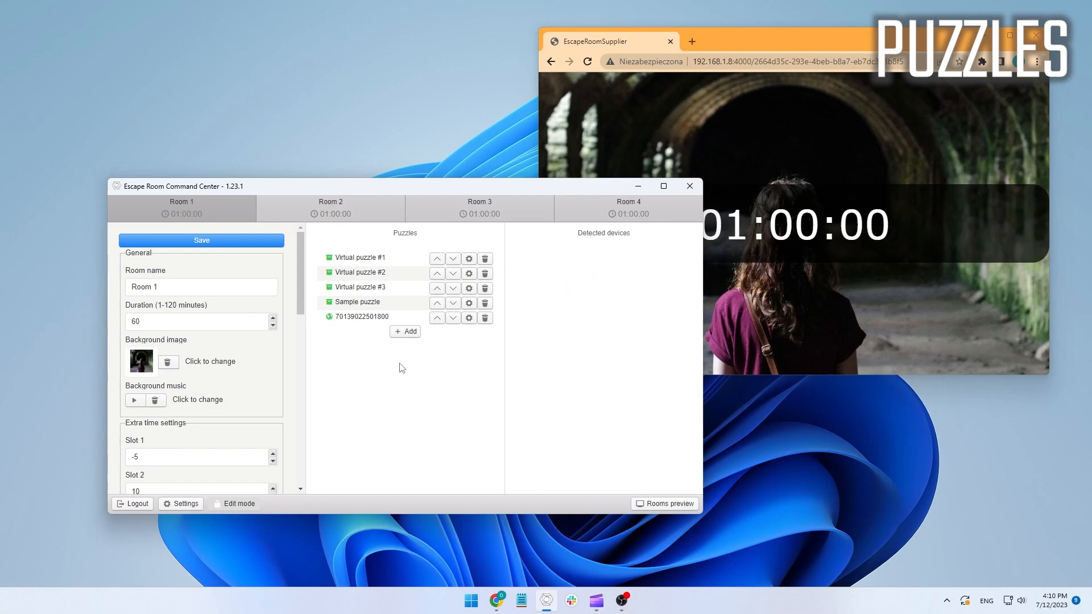
- Leave Edit mode, move the two windows apart, and reload and start Room 1's timer display in the browser
{"action": "left_click", "coordinate": [243, 507]}
{"action": "left_click_drag", "start_coordinate": [509, 189], "coordinate": [442, 160]}
{"action": "left_click_drag", "start_coordinate": [780, 36], "coordinate": [796, 26]}
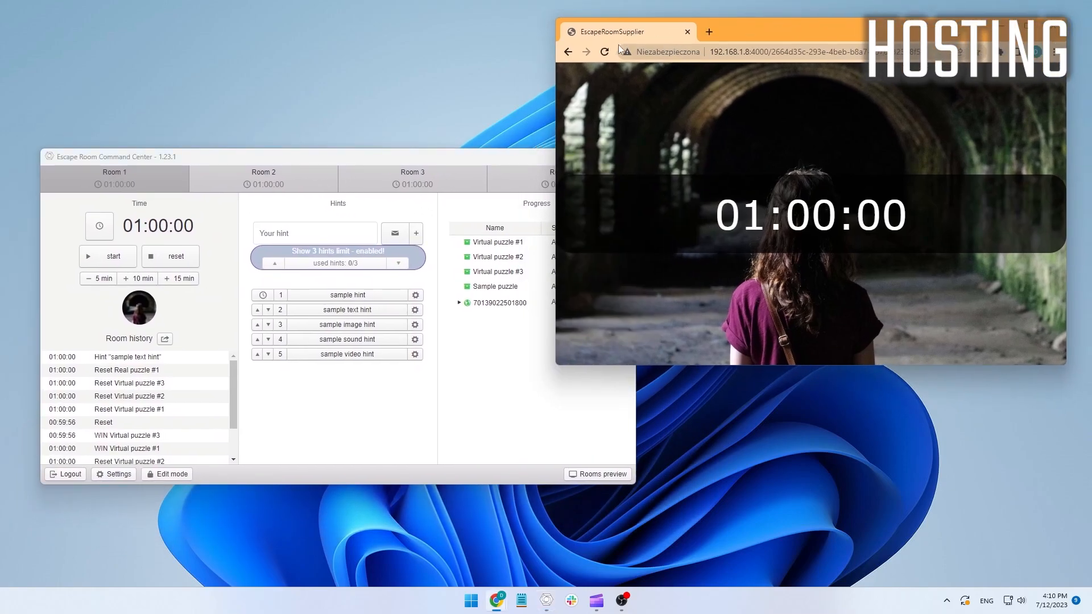
{"action": "left_click", "coordinate": [605, 52]}
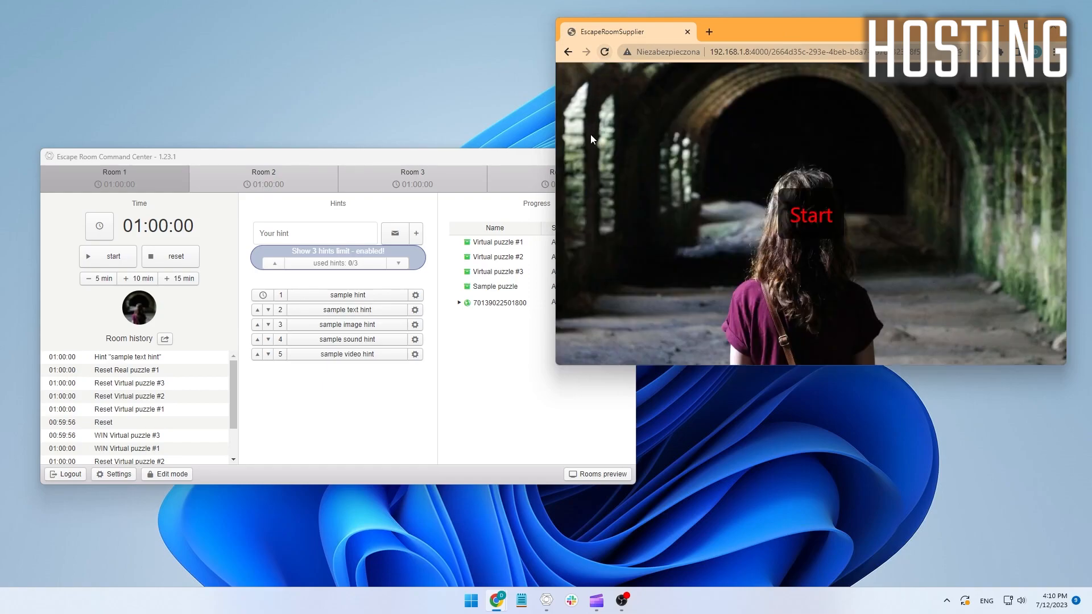
{"action": "left_click", "coordinate": [810, 212]}
- Start Room 1's game timer in Escape Room Command Center and subtract 5 minutes from it
{"action": "left_click", "coordinate": [521, 401]}
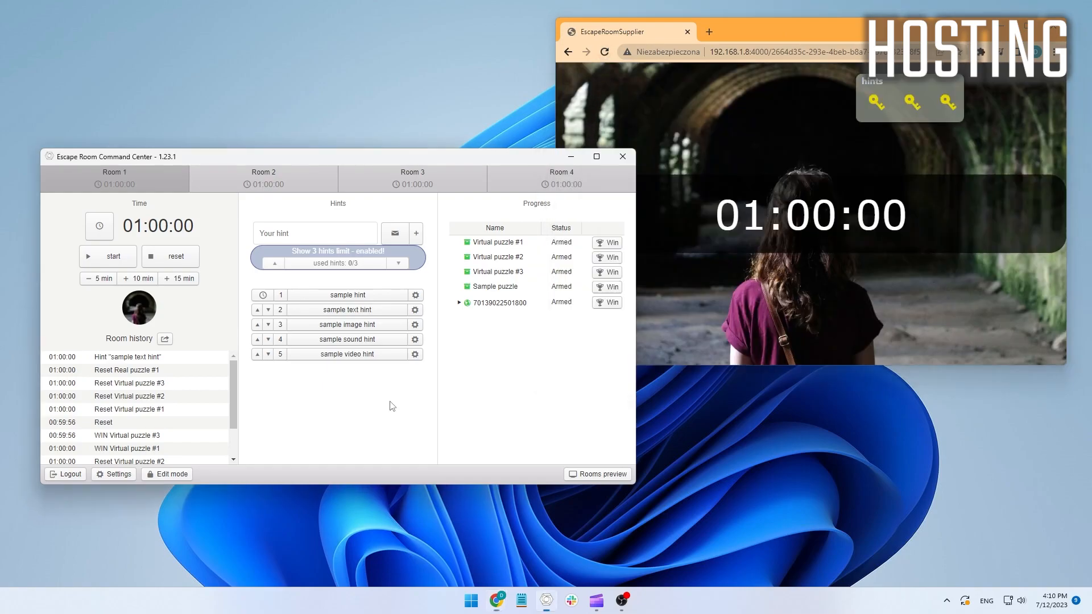
{"action": "left_click", "coordinate": [122, 260]}
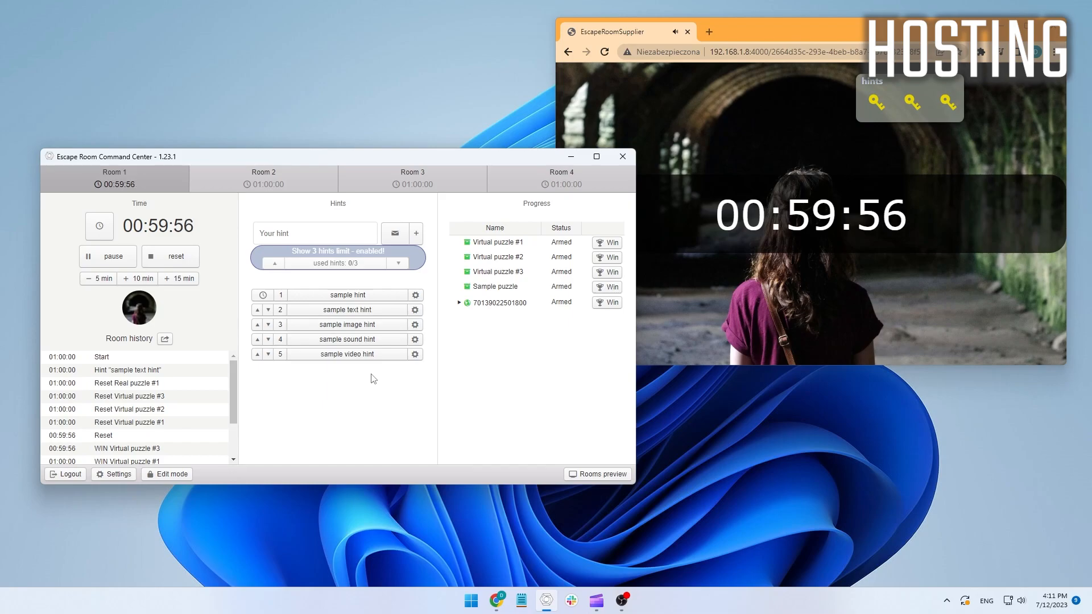
{"action": "left_click", "coordinate": [108, 278]}
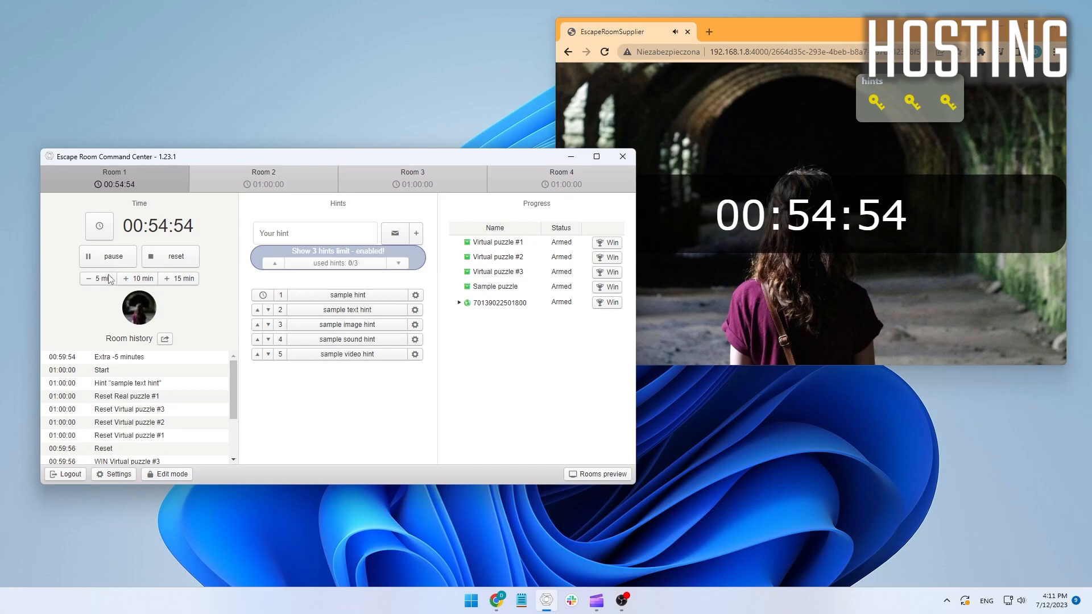
- Show and hide "sample hint" and "sample text hint" one after the other on the players' display
{"action": "left_click", "coordinate": [340, 300]}
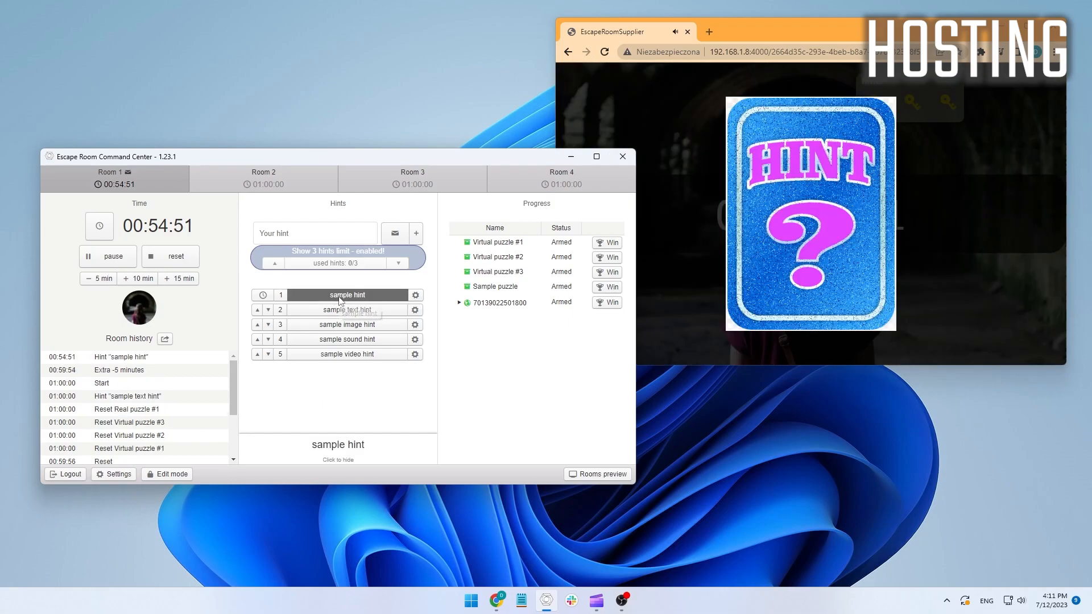
{"action": "left_click", "coordinate": [350, 447]}
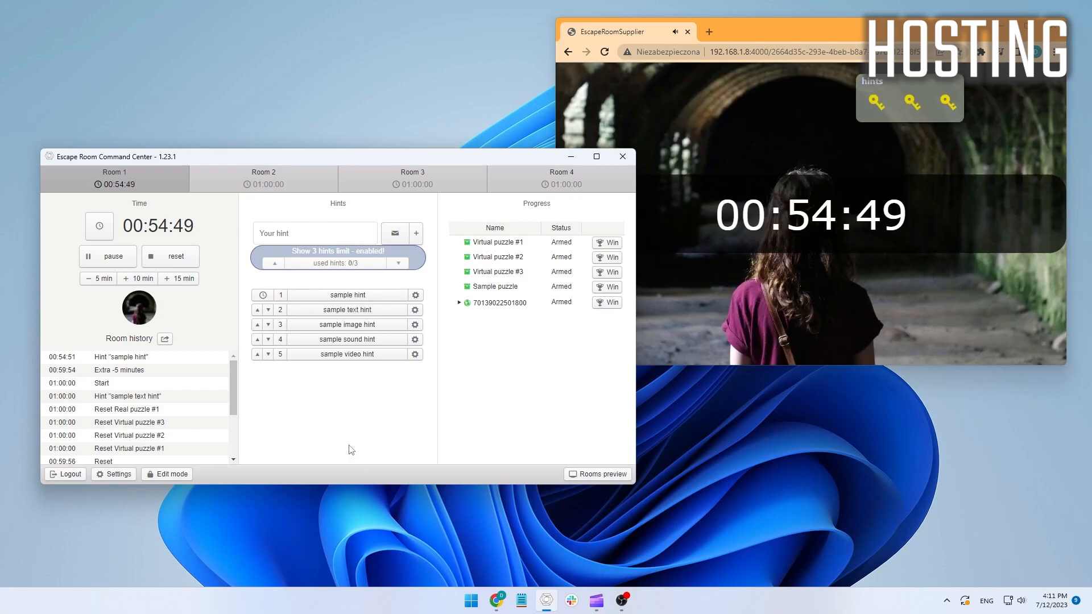
{"action": "left_click", "coordinate": [369, 312]}
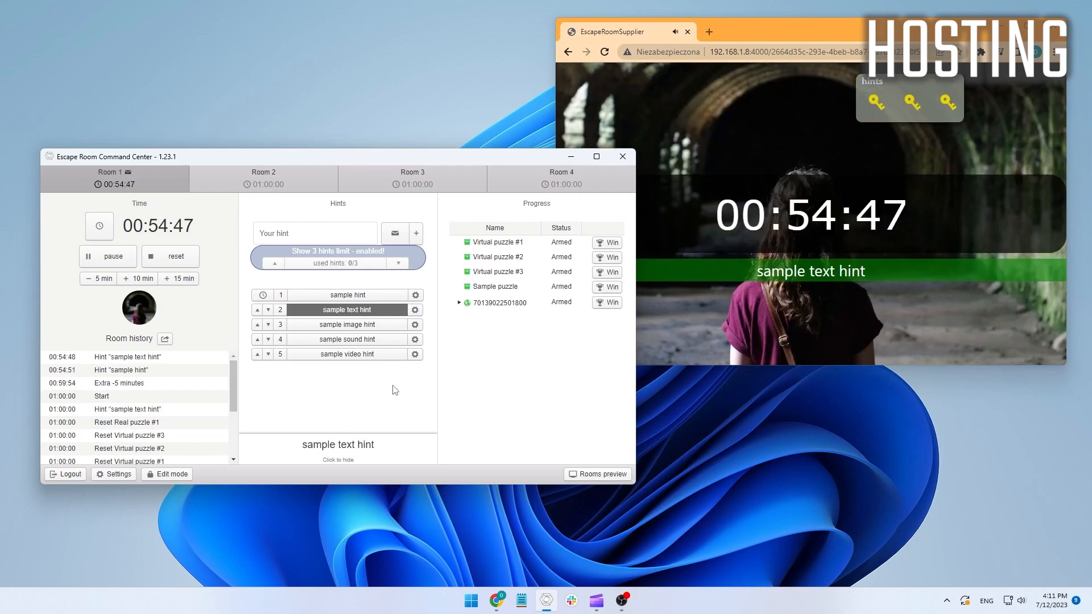
{"action": "left_click", "coordinate": [350, 448]}
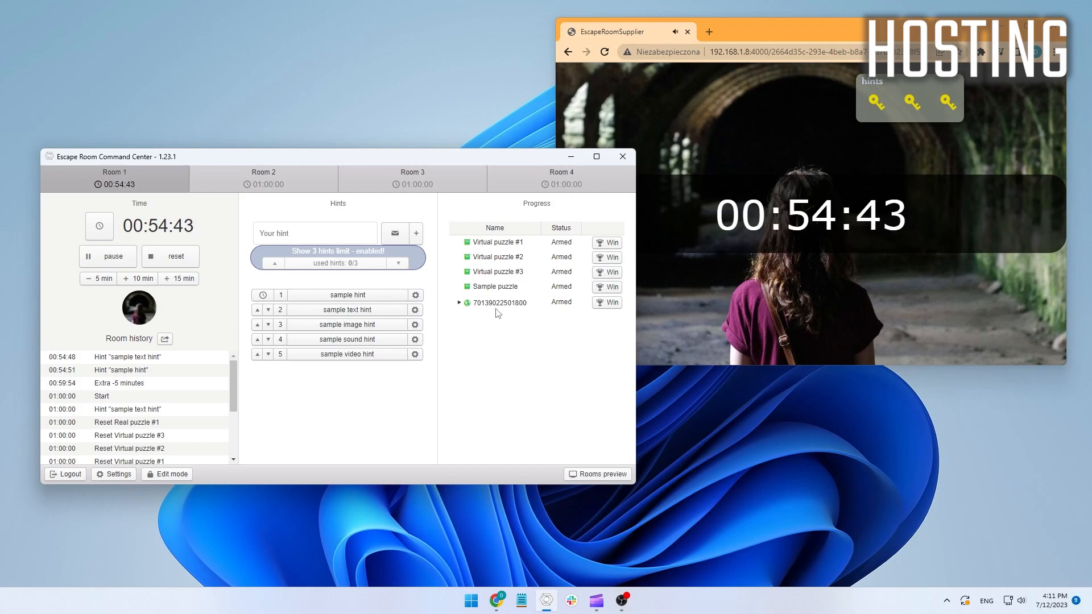
- Raise the number of used hints to 2/3 and mark the newly added device puzzle as won
{"action": "left_click", "coordinate": [273, 263]}
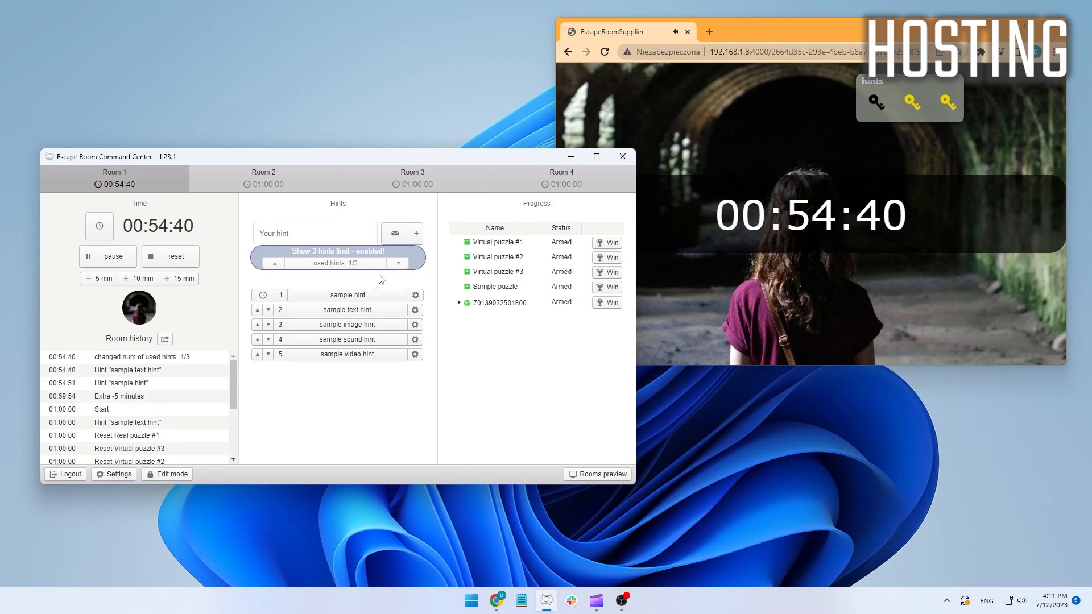
{"action": "left_click", "coordinate": [274, 263]}
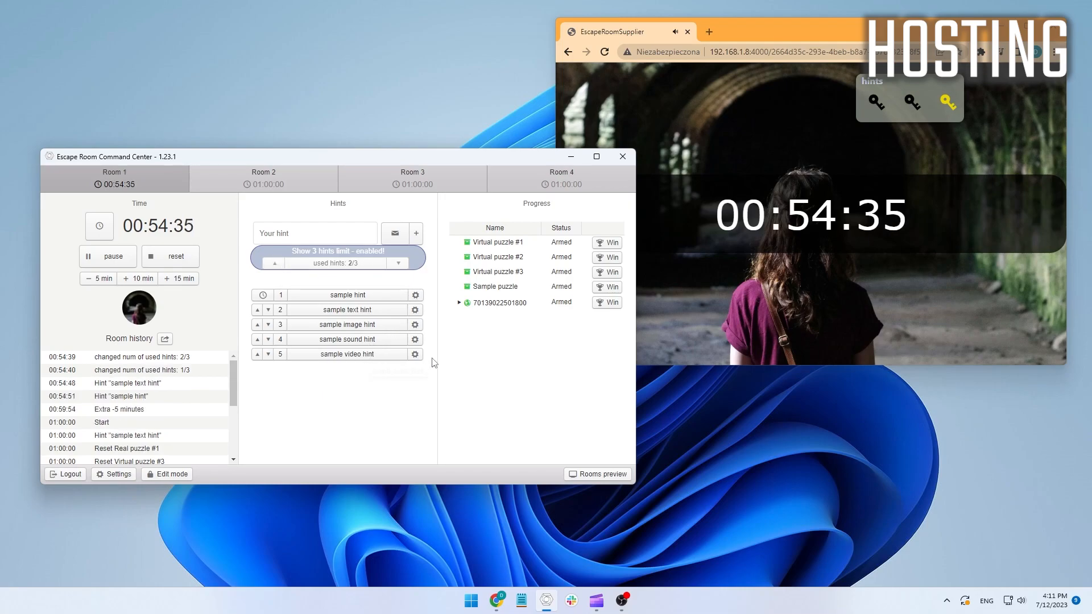
{"action": "left_click", "coordinate": [604, 304]}
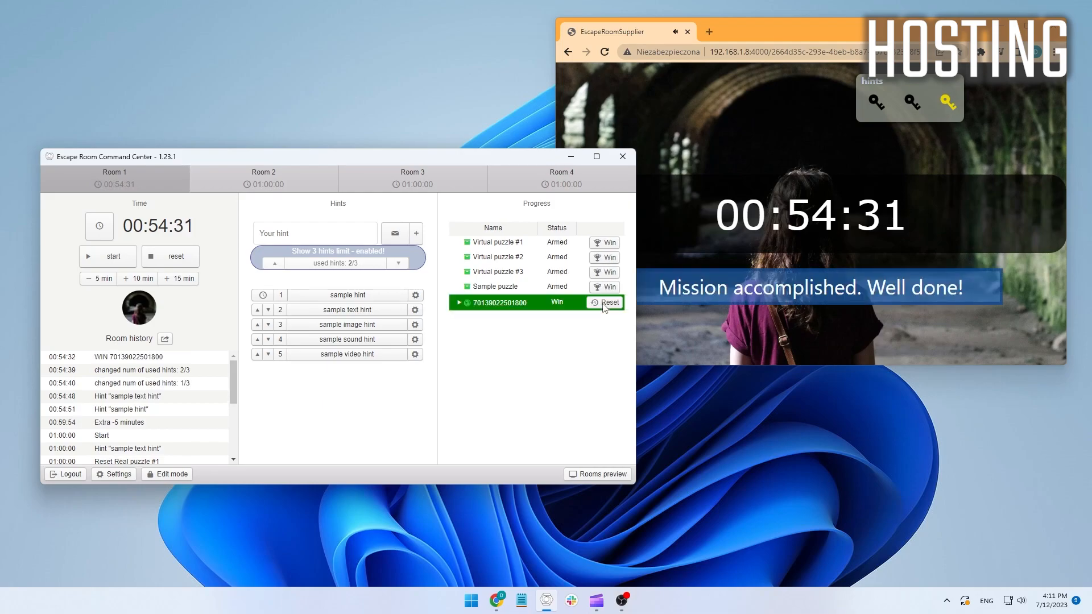